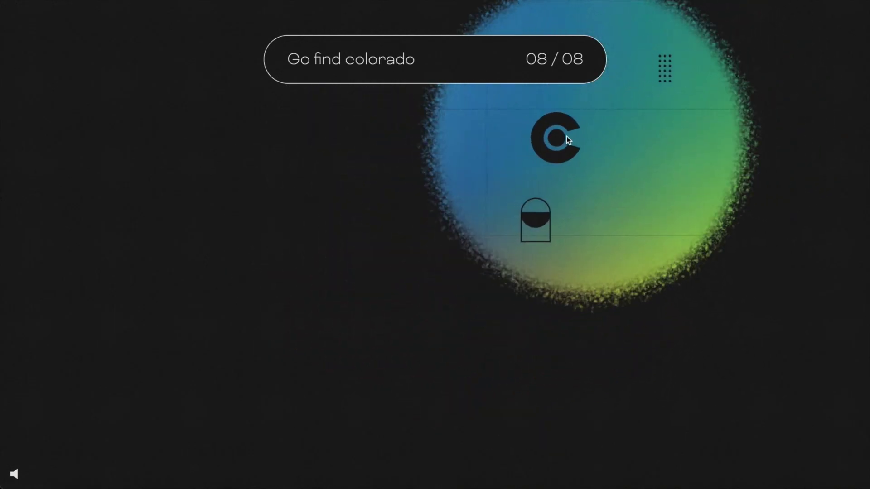
Click the last hidden Colorado 'C' logo inside the orb to complete find 08/08.
click(567, 139)
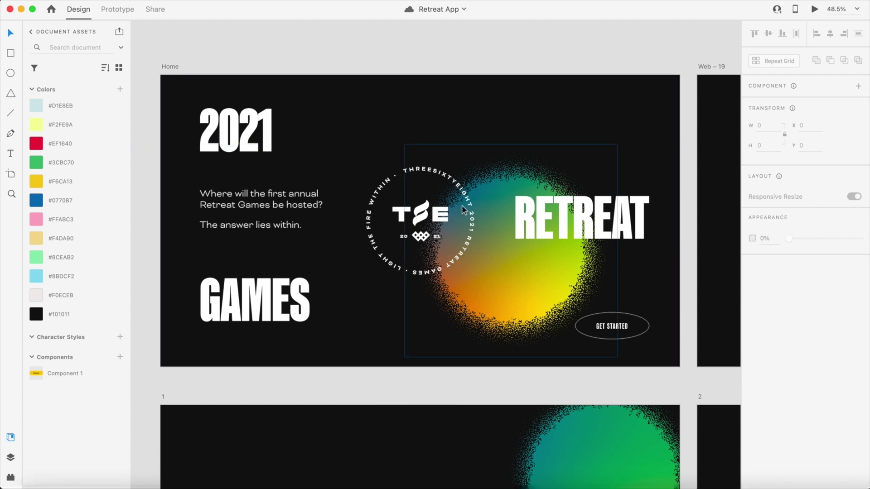
scroll(417, 233, up, 5)
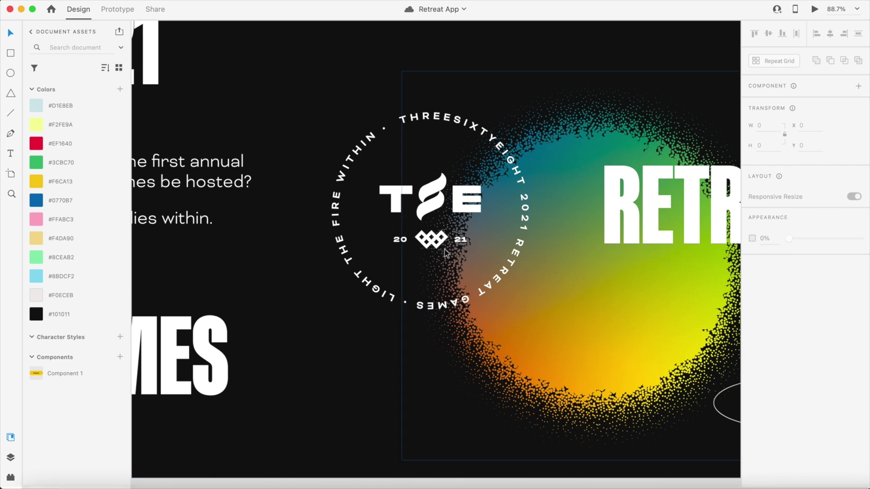
scroll(444, 204, down, 5)
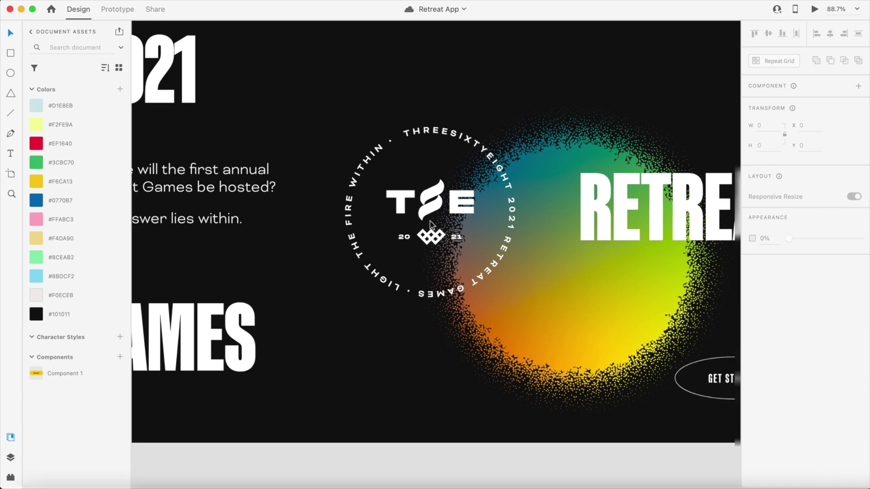
scroll(431, 222, down, 3)
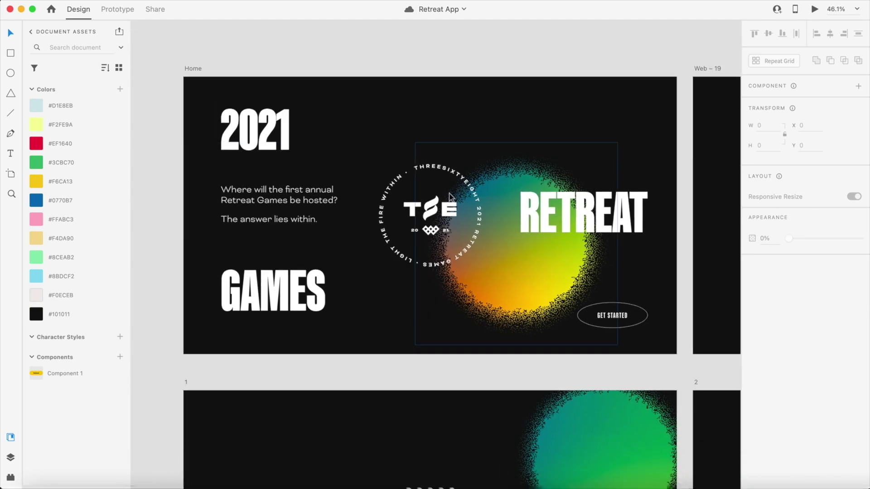
scroll(451, 195, up, 1)
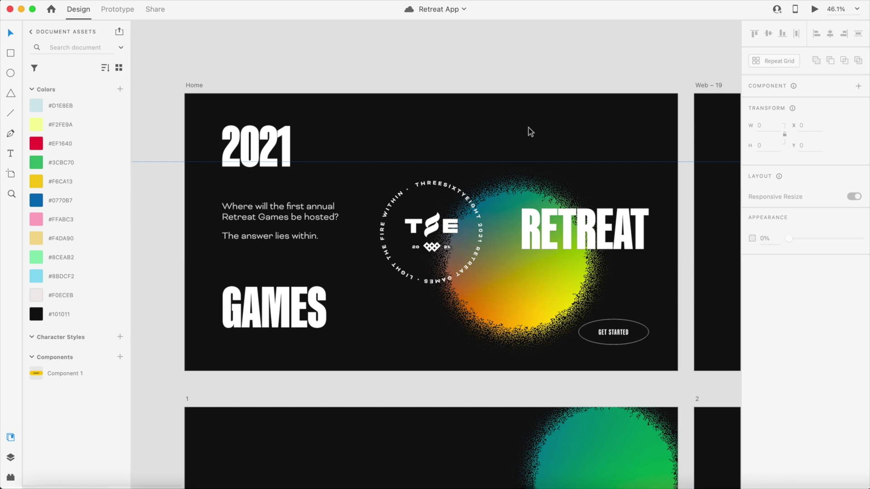
Re-centre the red progress dots over the headline on artboard 2 at X 863.
scroll(531, 132, right, 10)
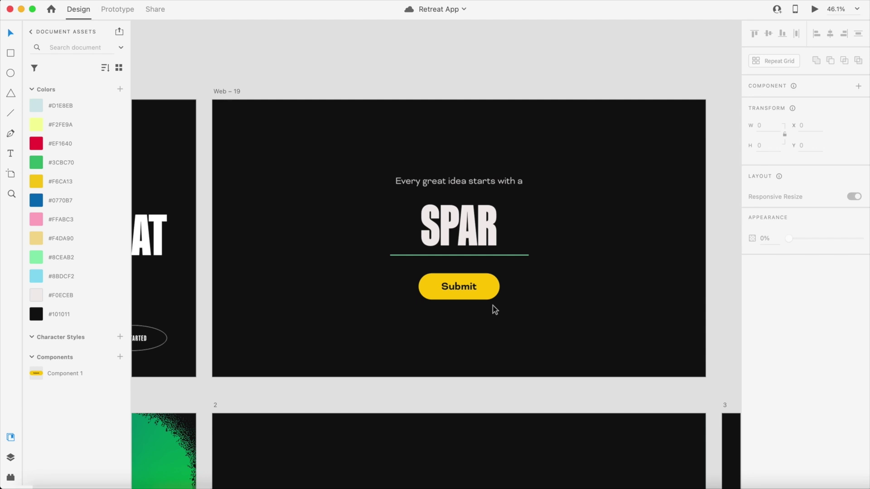
scroll(495, 310, left, 15)
scroll(495, 310, down, 8)
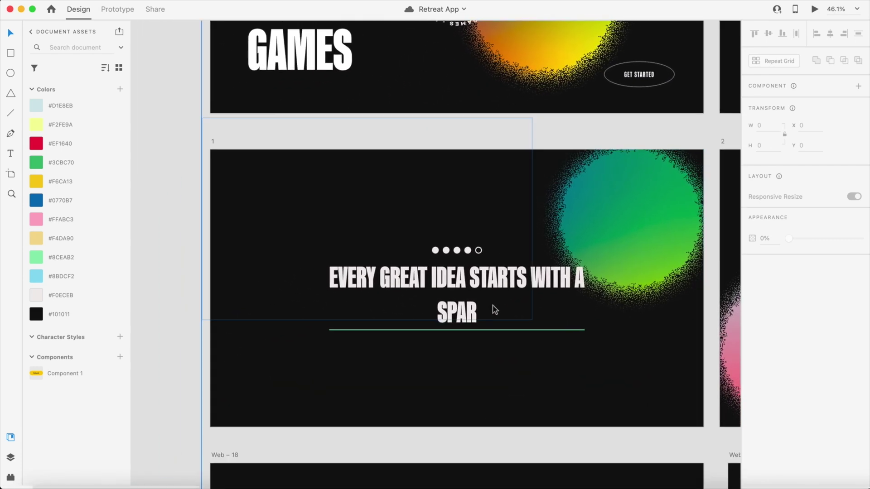
scroll(495, 310, right, 1)
scroll(494, 310, down, 1)
scroll(498, 309, up, 2)
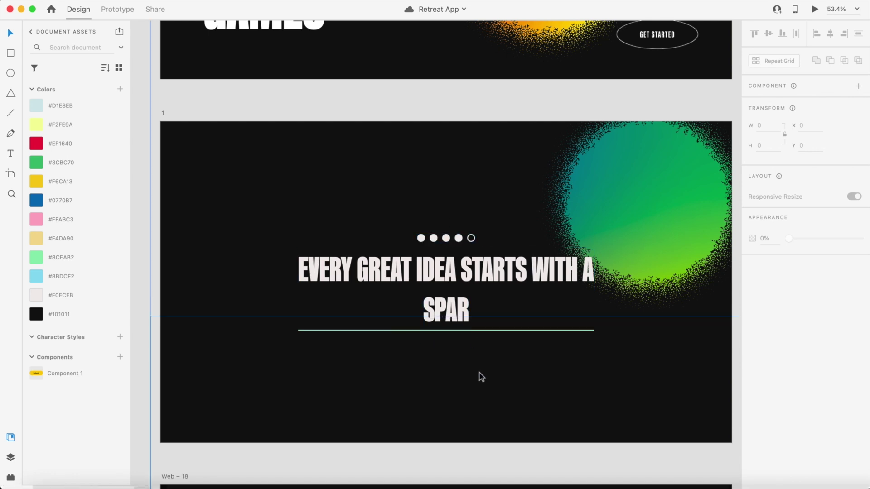
scroll(456, 360, down, 1)
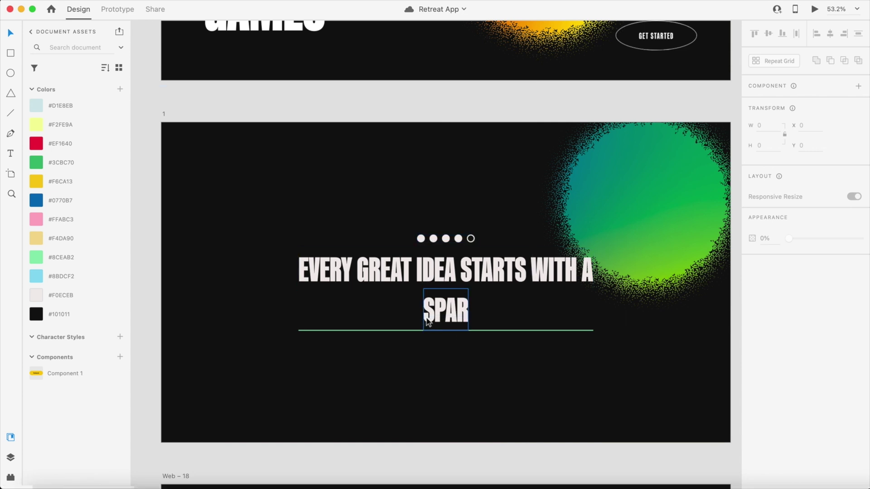
scroll(428, 322, right, 3)
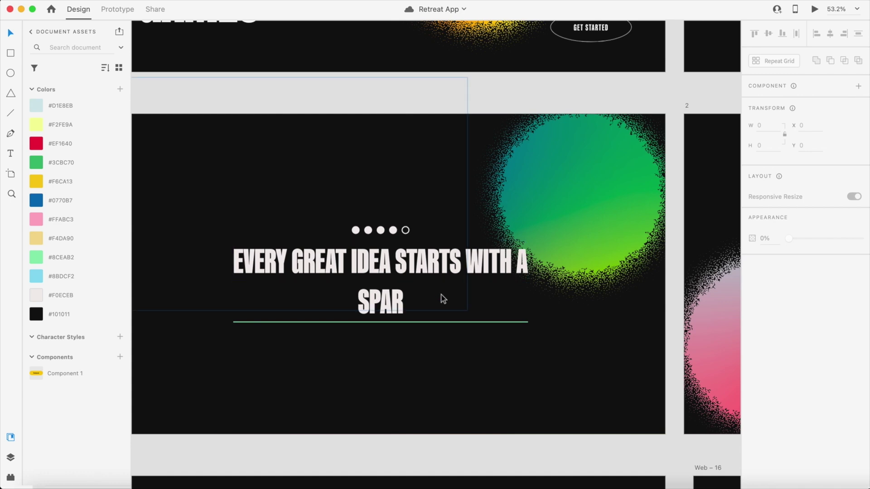
scroll(443, 298, down, 5)
scroll(454, 290, right, 5)
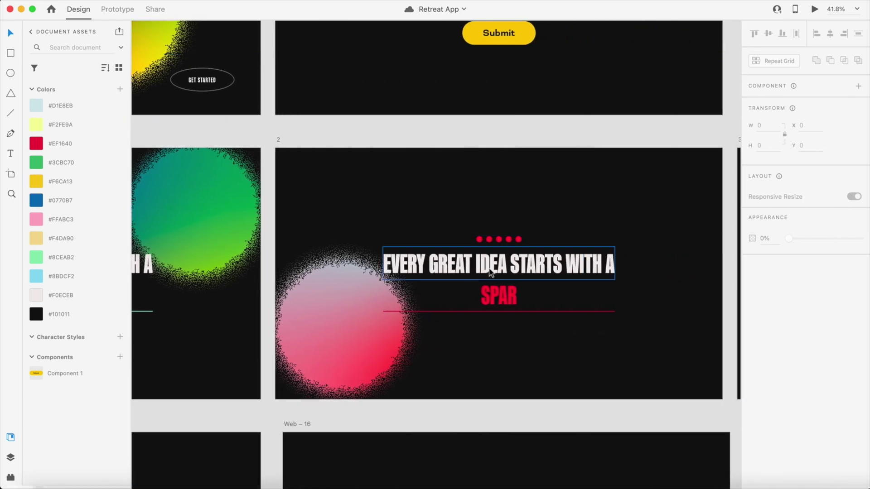
scroll(491, 271, up, 3)
mouse_move(526, 234)
mouse_down()
mouse_move(536, 235)
mouse_move(526, 235)
mouse_up()
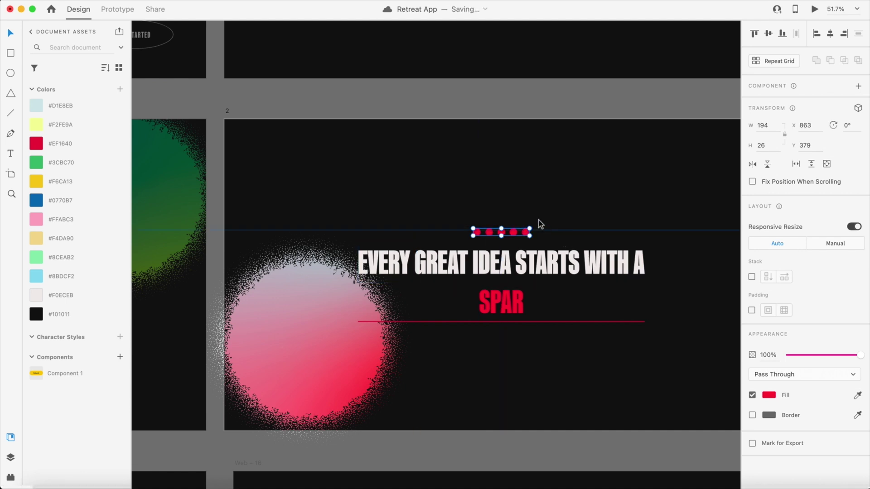
scroll(542, 224, right, 3)
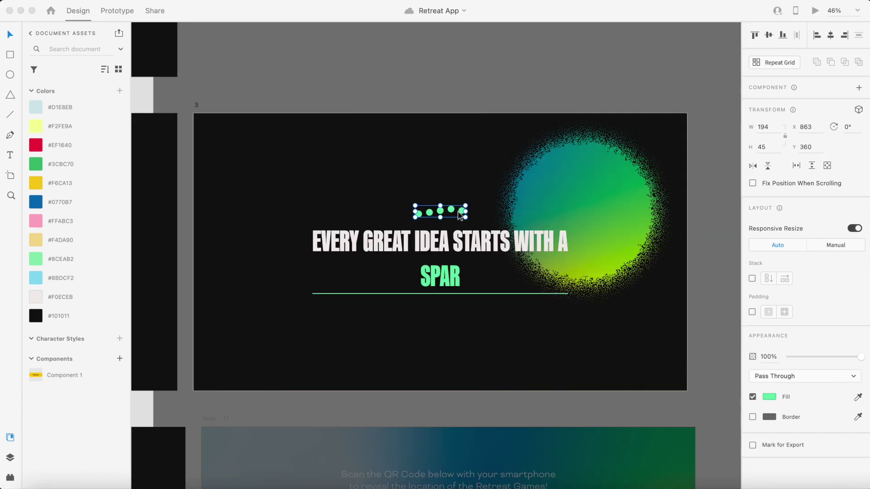
scroll(460, 216, down, 2)
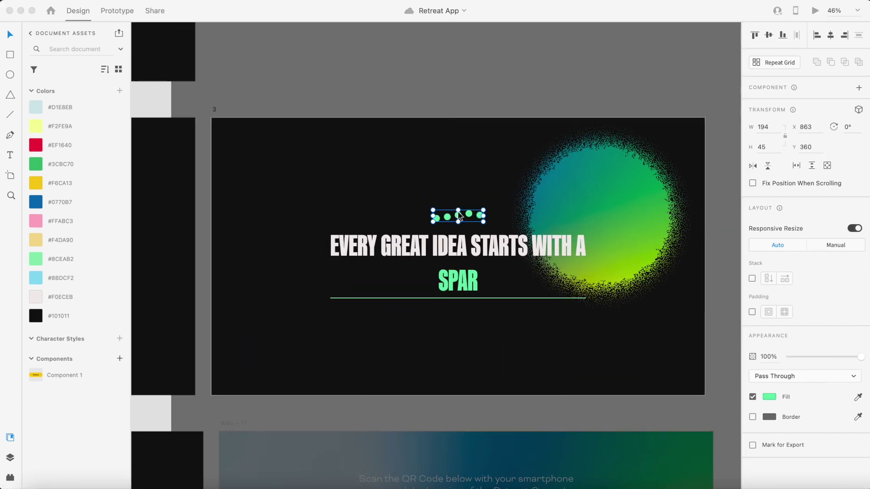
scroll(459, 216, up, 2)
scroll(459, 215, left, 2)
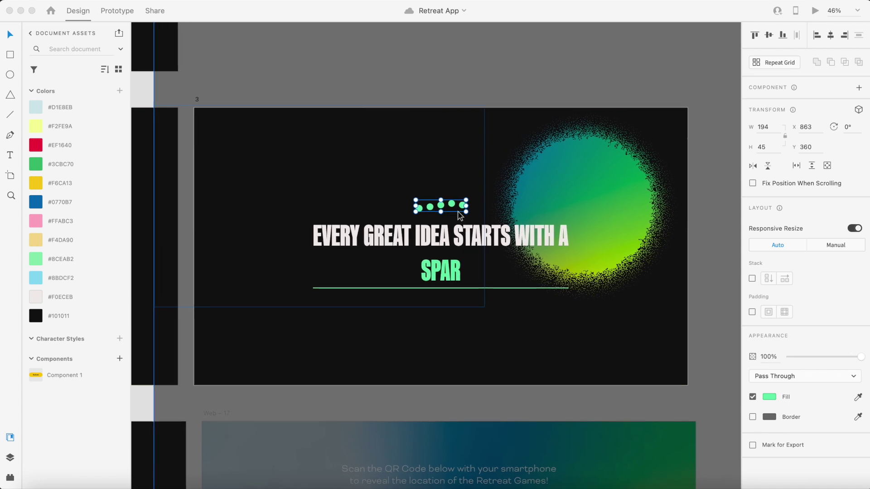
scroll(460, 204, up, 1)
scroll(460, 204, left, 2)
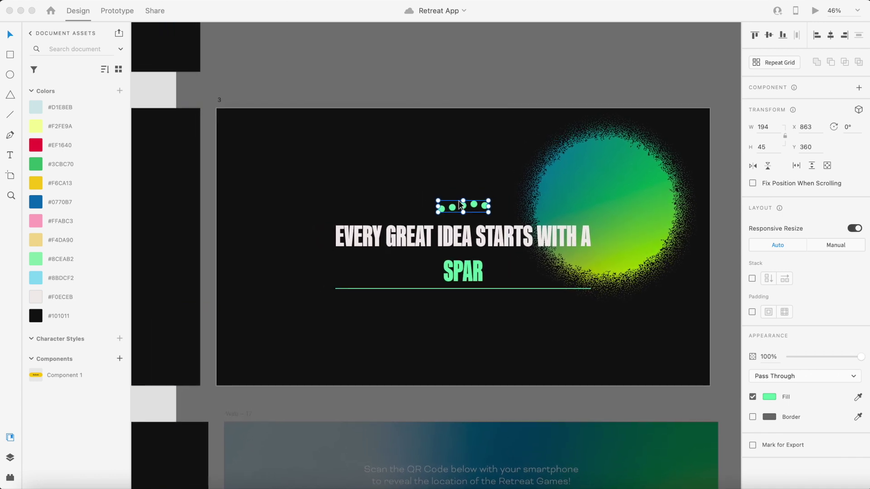
Select the green underline beneath SPAR on artboard 3.
click(463, 207)
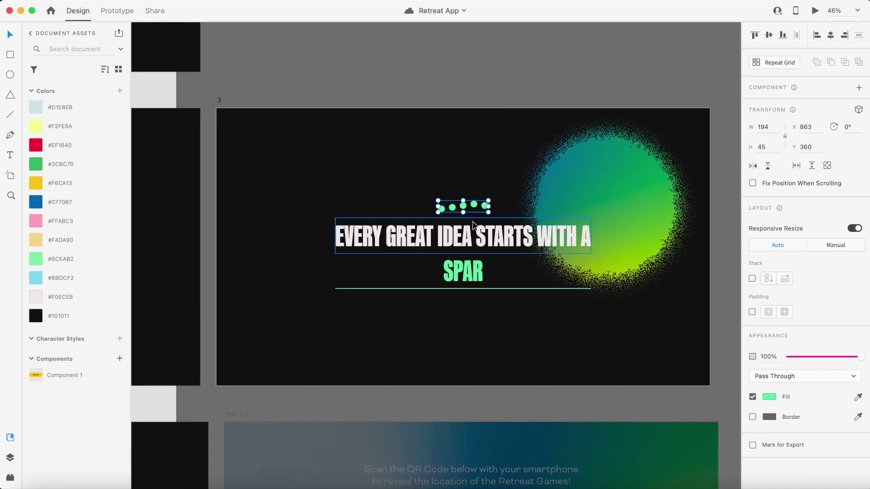
scroll(473, 225, down, 4)
scroll(473, 225, left, 2)
scroll(473, 226, down, 2)
scroll(474, 227, down, 3)
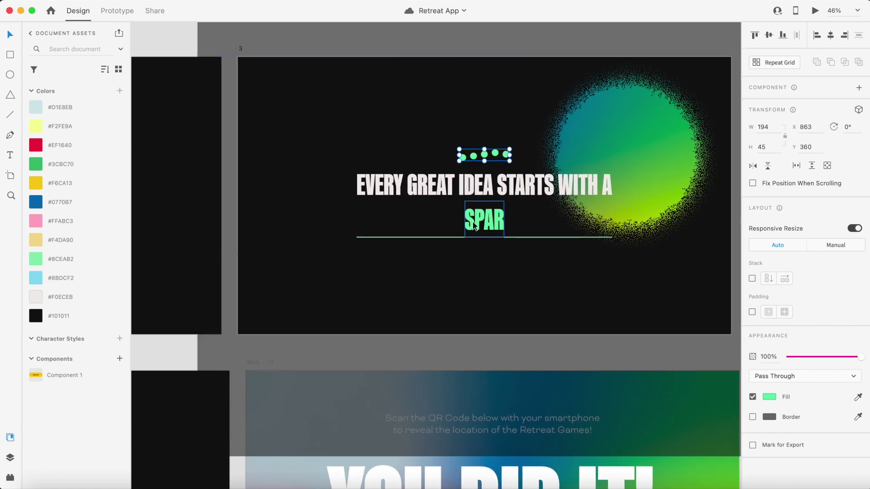
click(500, 235)
scroll(497, 234, down, 4)
scroll(498, 235, right, 8)
scroll(498, 234, left, 6)
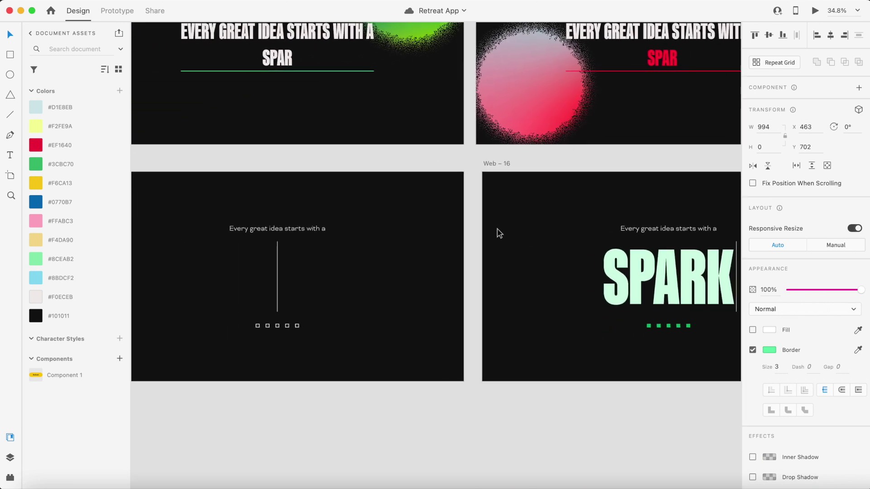
scroll(374, 271, up, 3)
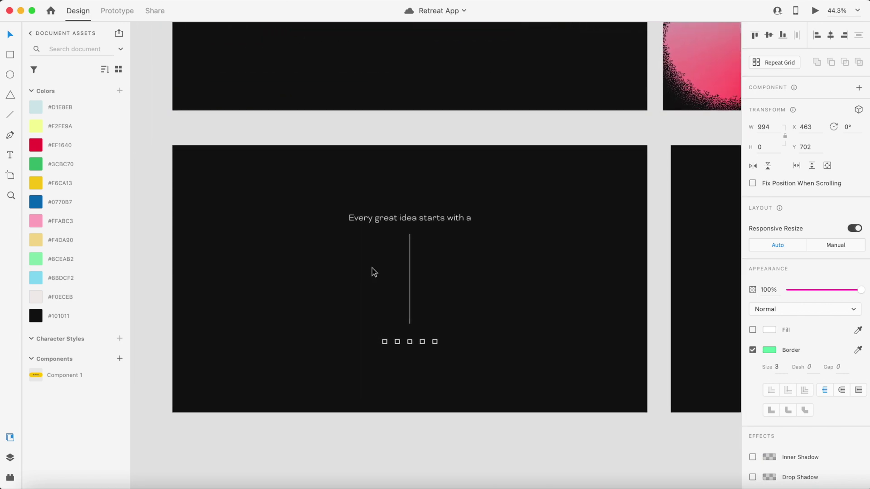
click(410, 254)
click(457, 260)
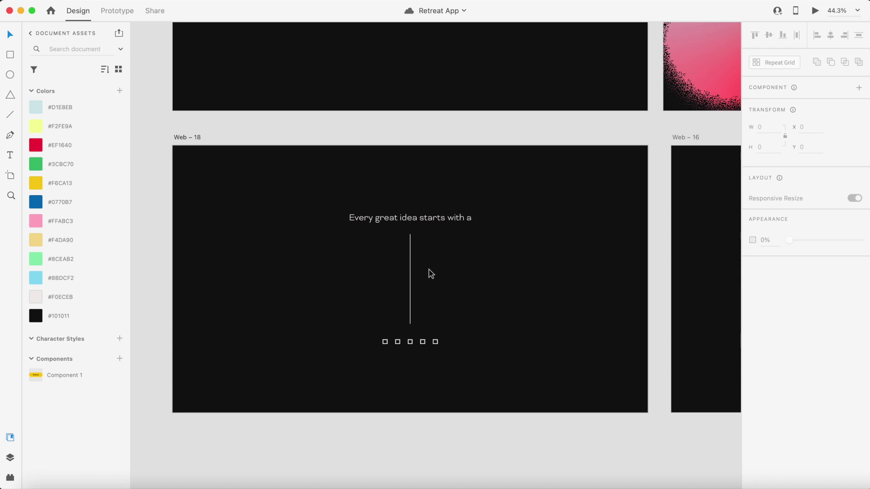
click(411, 268)
key(Delete)
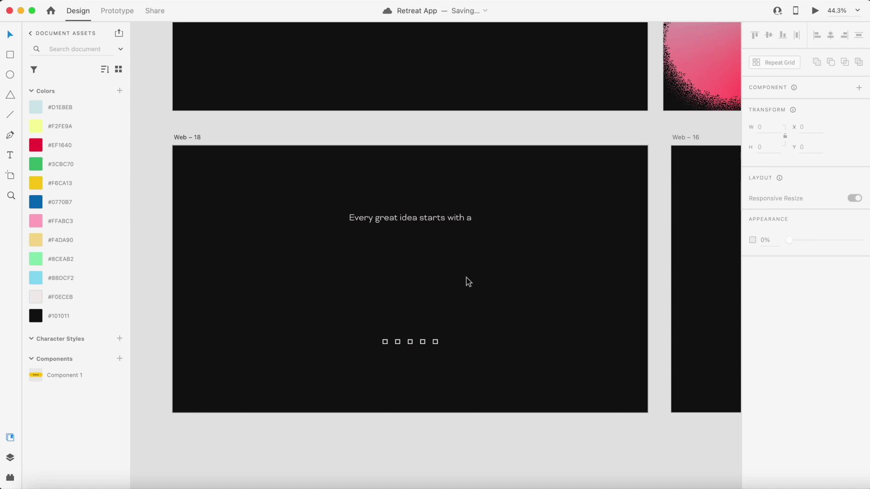
key(ctrl+z)
click(488, 287)
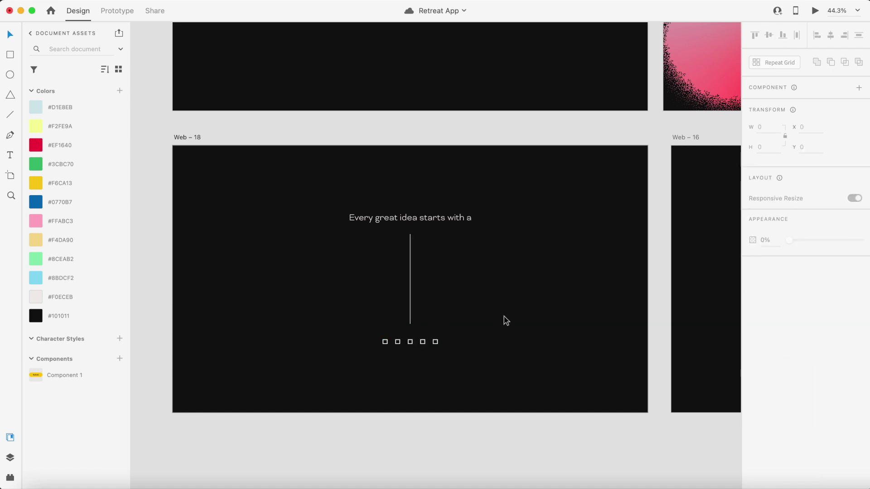
click(425, 346)
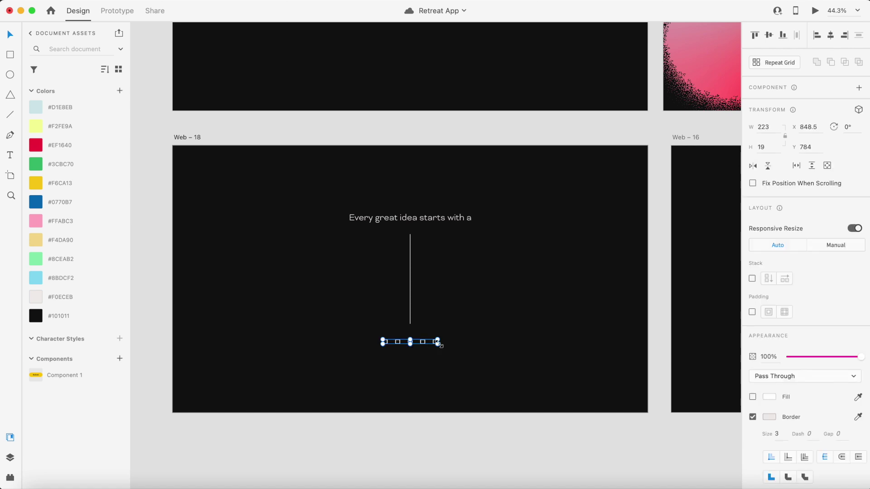
scroll(435, 350, right, 10)
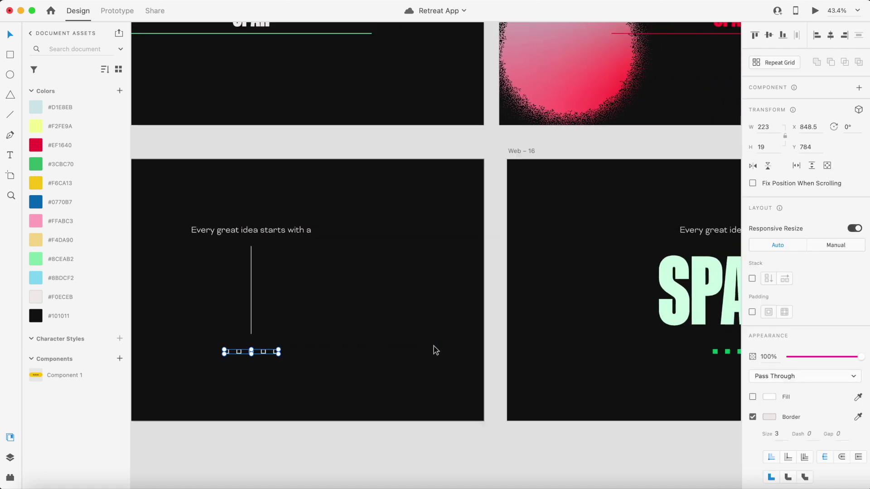
click(495, 369)
scroll(496, 369, left, 2)
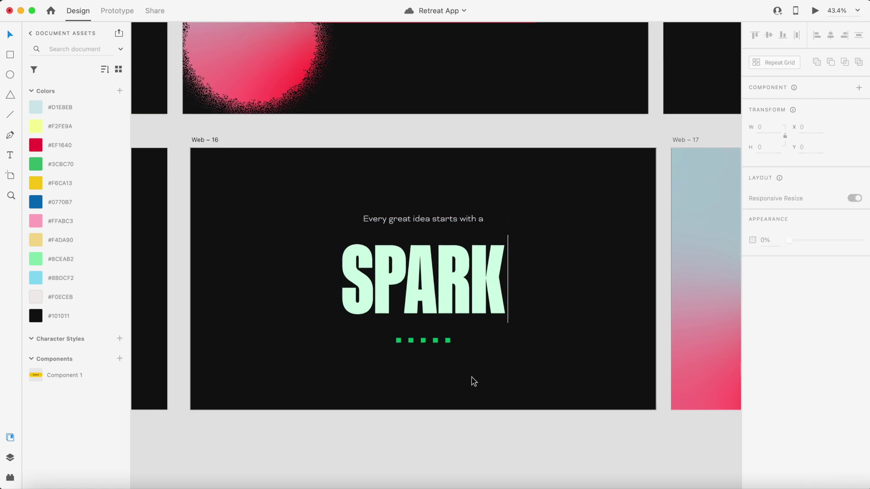
scroll(474, 381, right, 10)
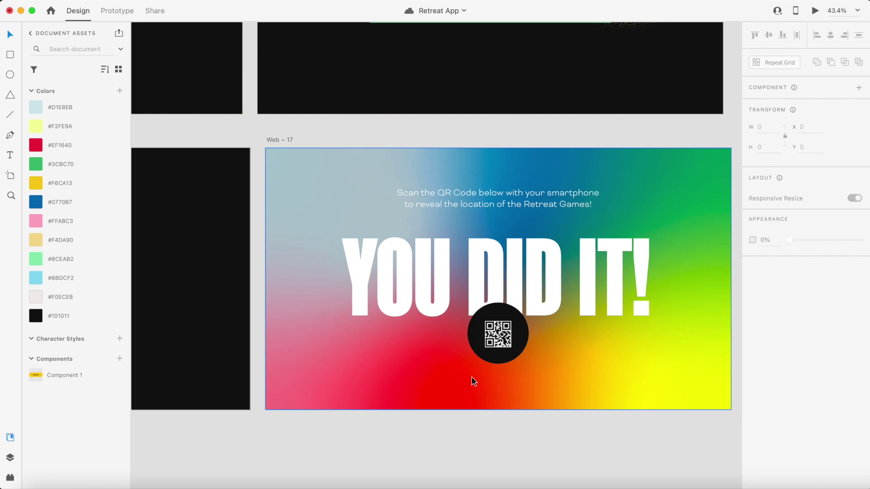
scroll(541, 406, down, 5)
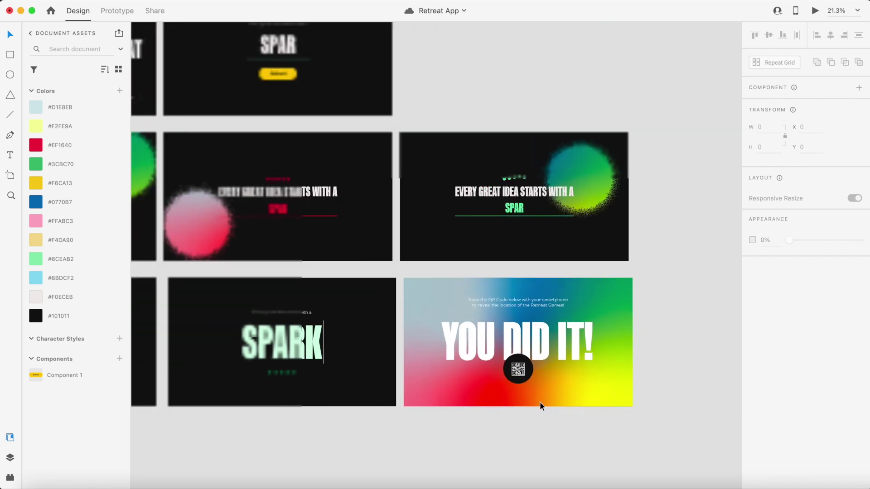
scroll(541, 406, up, 5)
scroll(495, 369, up, 5)
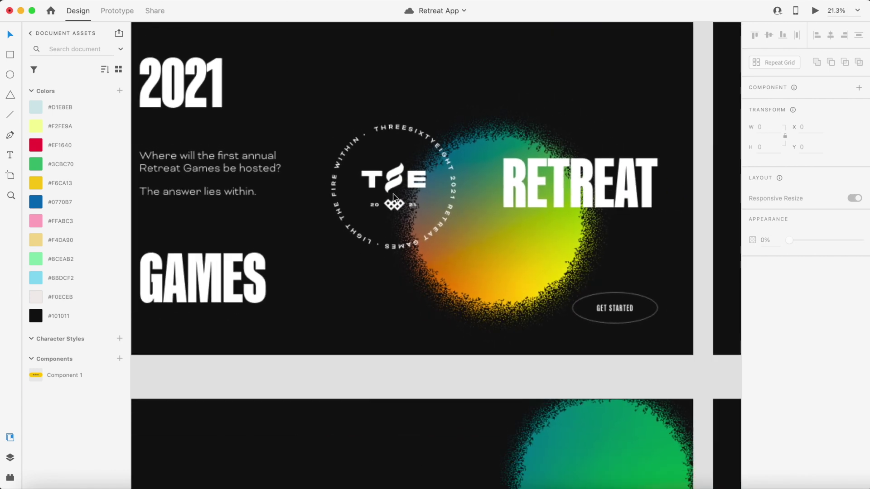
scroll(394, 197, down, 3)
Move the Home artboard's large gradient orb left and up, behind the text and circular logo.
click(406, 136)
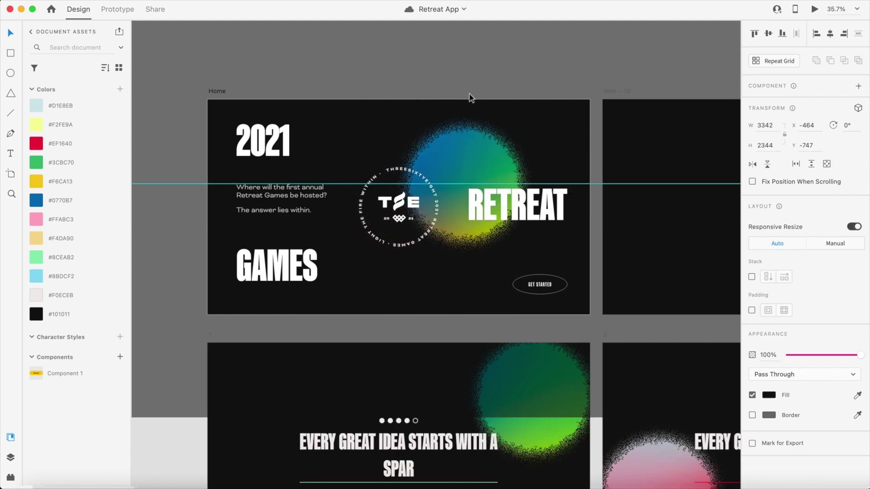
drag(471, 97, 380, 113)
scroll(381, 113, down, 5)
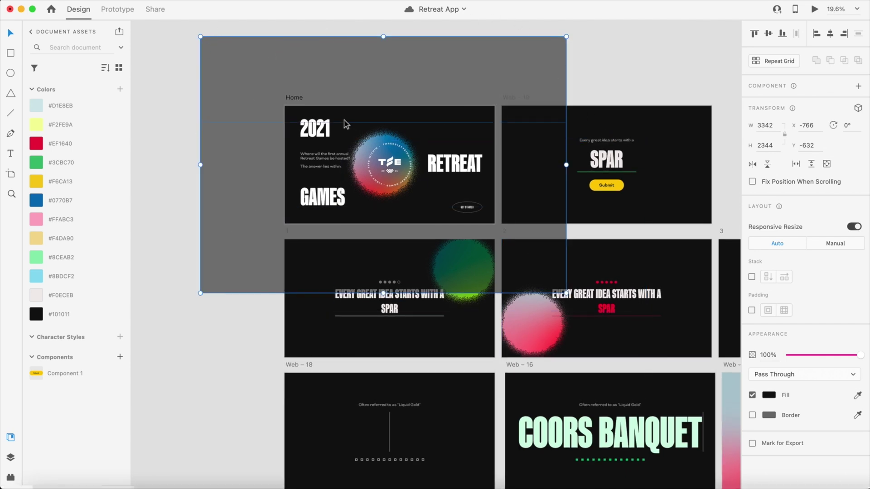
mouse_move(474, 118)
mouse_down()
mouse_move(439, 142)
mouse_move(501, 121)
mouse_move(444, 99)
mouse_move(422, 118)
mouse_move(515, 134)
mouse_move(544, 122)
mouse_move(536, 142)
mouse_move(503, 102)
mouse_move(471, 112)
mouse_up()
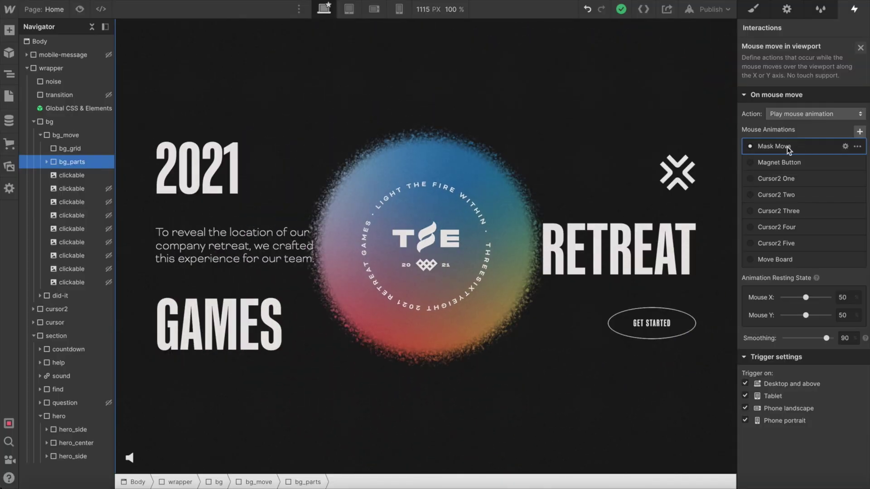
Exit preview and inspect the Mask Move and Cursor2 One, Two, Three, Five mouse-move triggers, then open Page Load In.
click(779, 129)
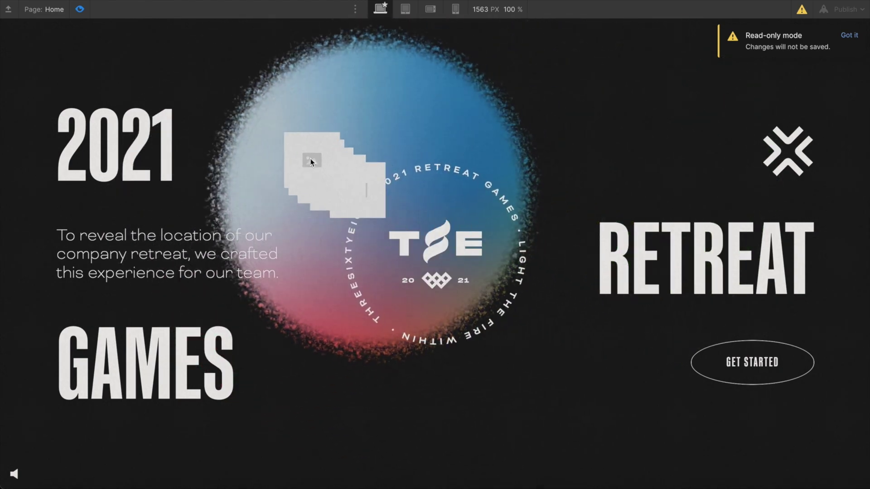
key(ctrl+shift+p)
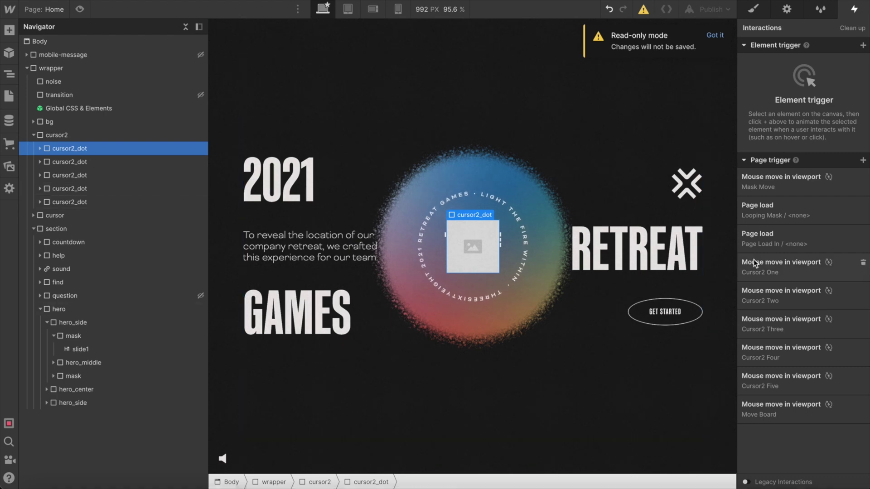
click(791, 268)
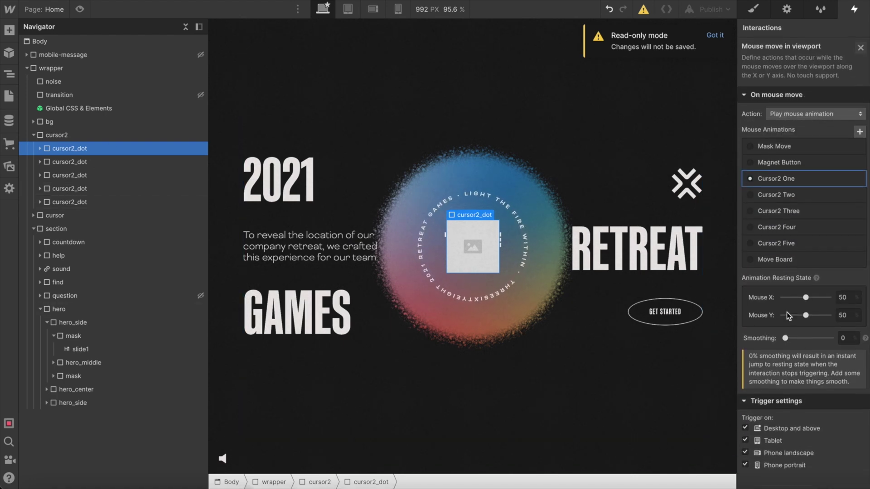
click(861, 47)
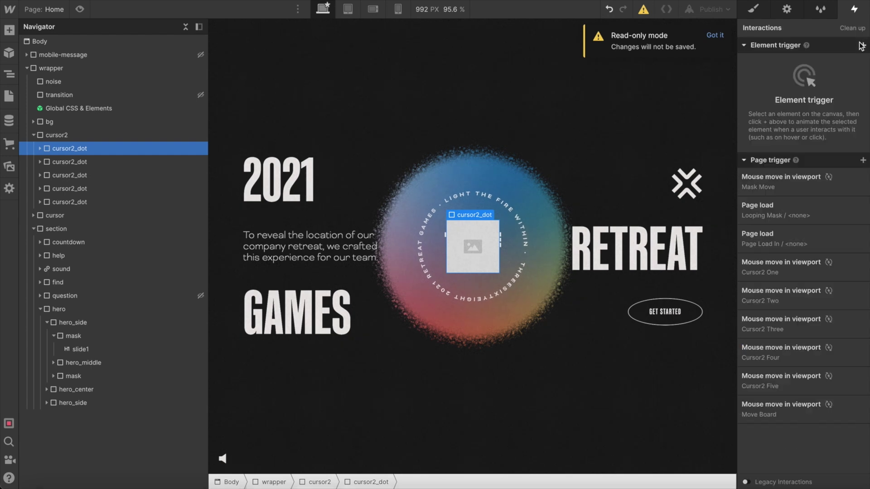
click(783, 295)
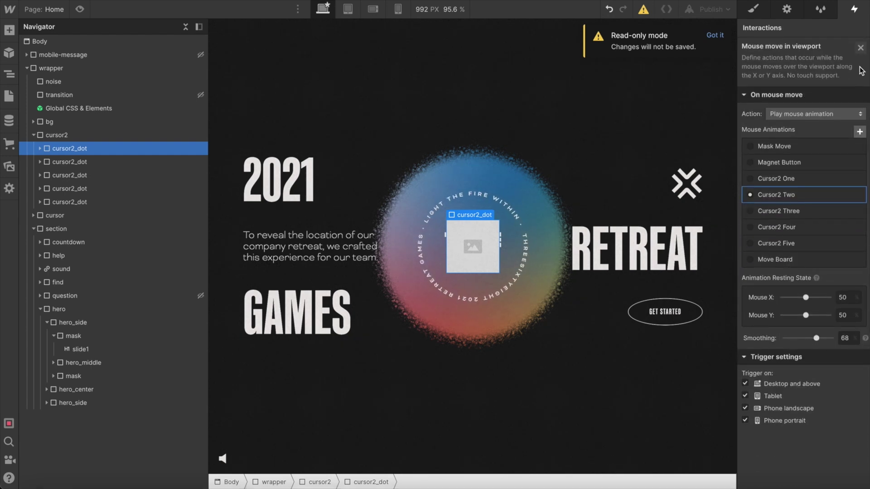
click(860, 47)
click(795, 332)
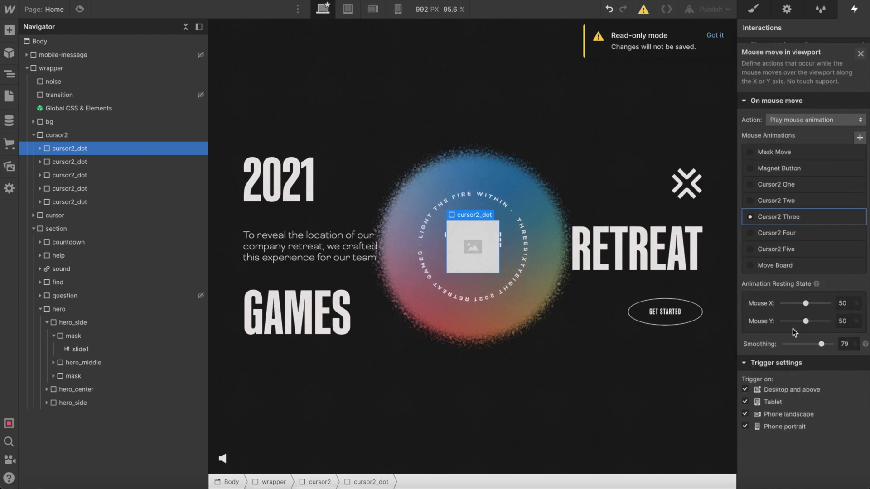
click(861, 48)
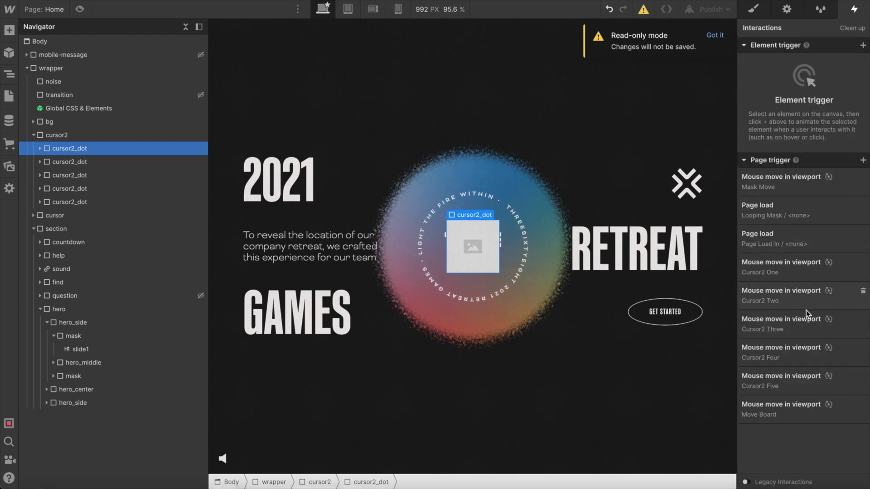
click(795, 381)
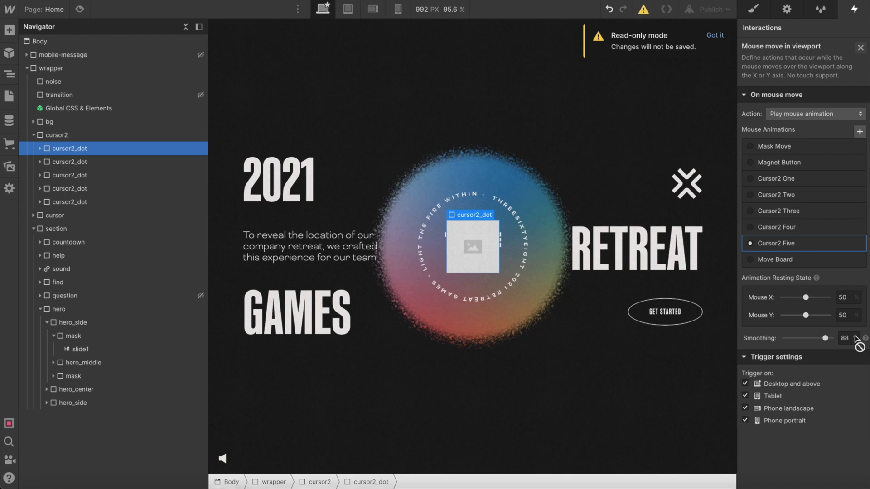
click(860, 49)
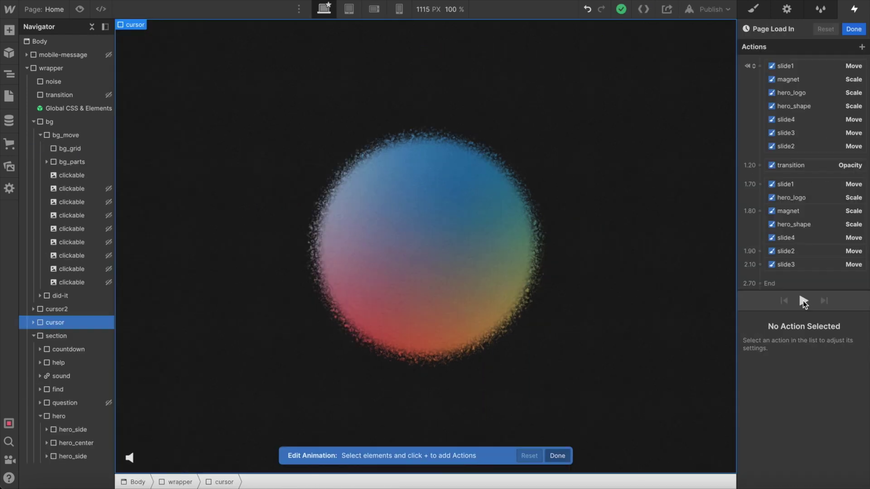
Play the Page Load In and Page Load Out previews, then show the CMS collections.
click(803, 301)
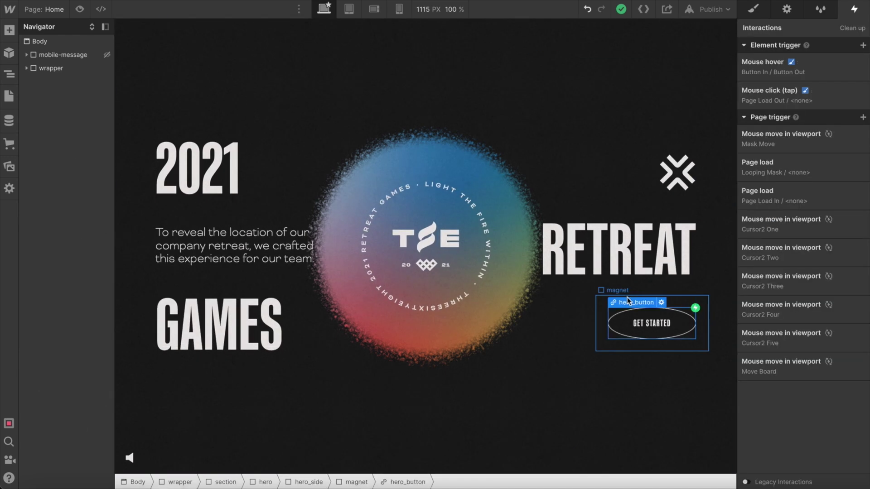
click(768, 99)
click(785, 203)
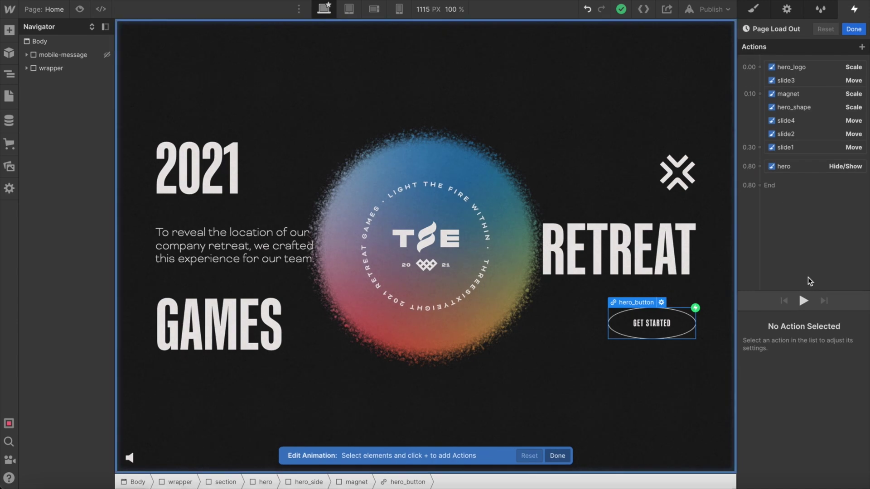
click(803, 300)
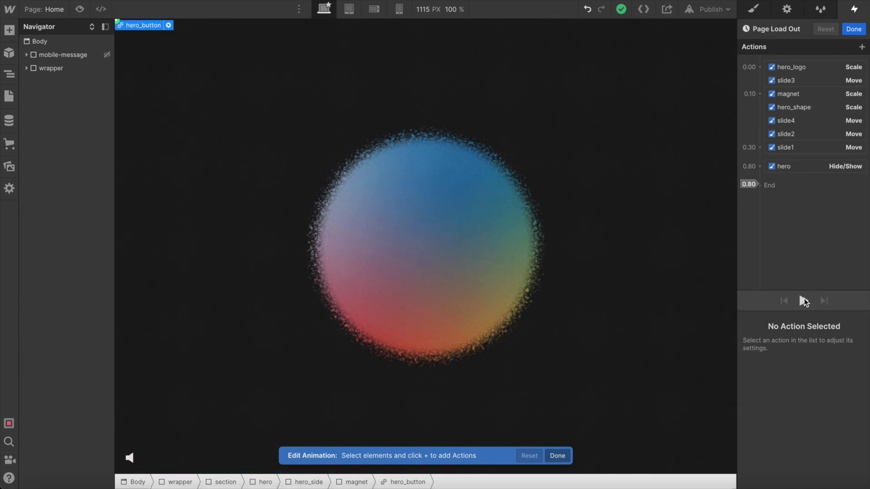
click(854, 28)
click(9, 121)
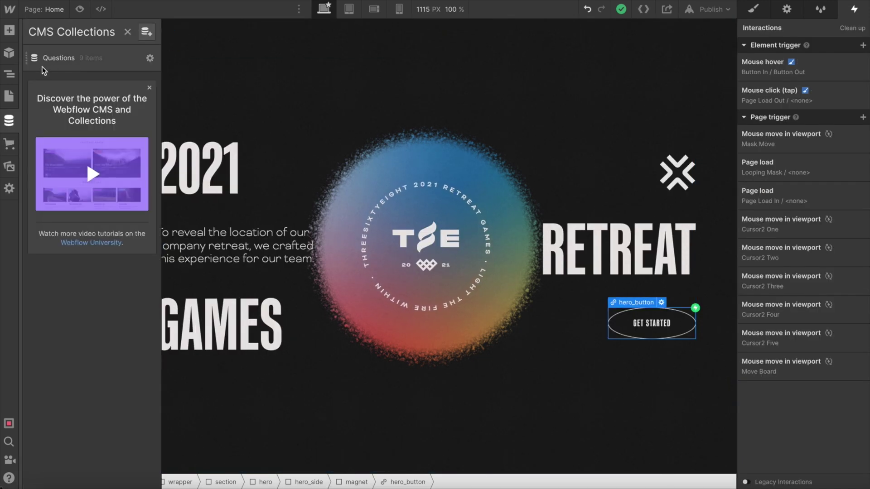
Open the Questions item 'Every great idea starts with a' and select its answer 'spark'.
click(45, 63)
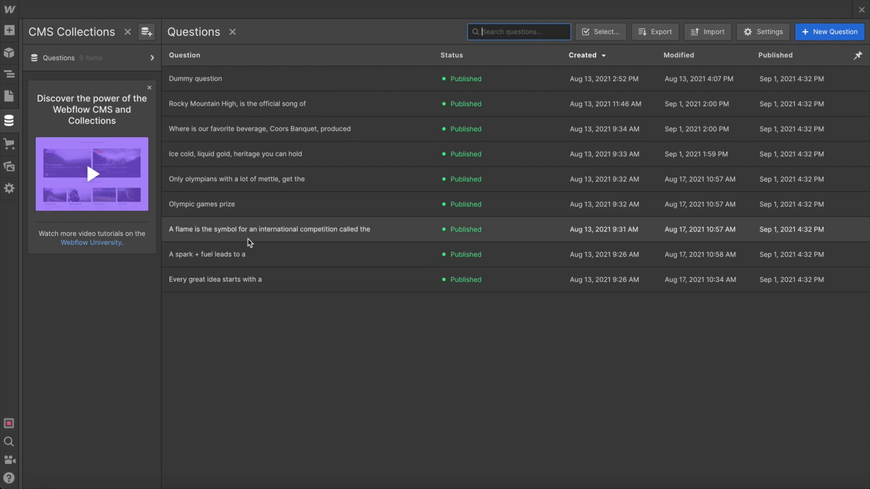
click(243, 279)
scroll(398, 244, down, 1)
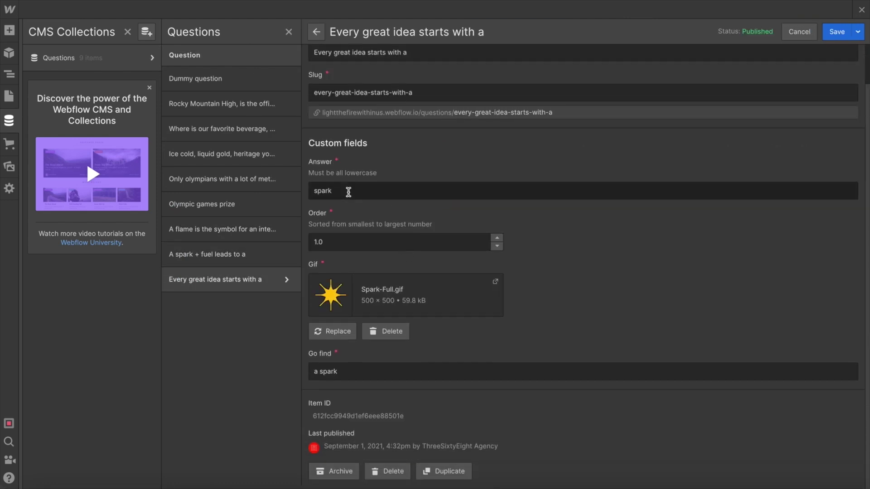
double_click(349, 192)
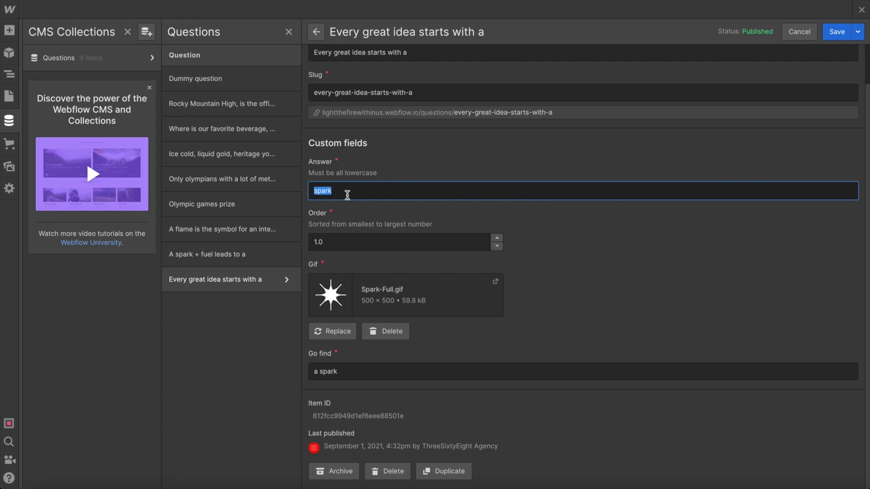
double_click(350, 192)
Open the Questions item 'A spark + fuel leads to a' and look over its fields.
click(239, 253)
scroll(338, 345, down, 1)
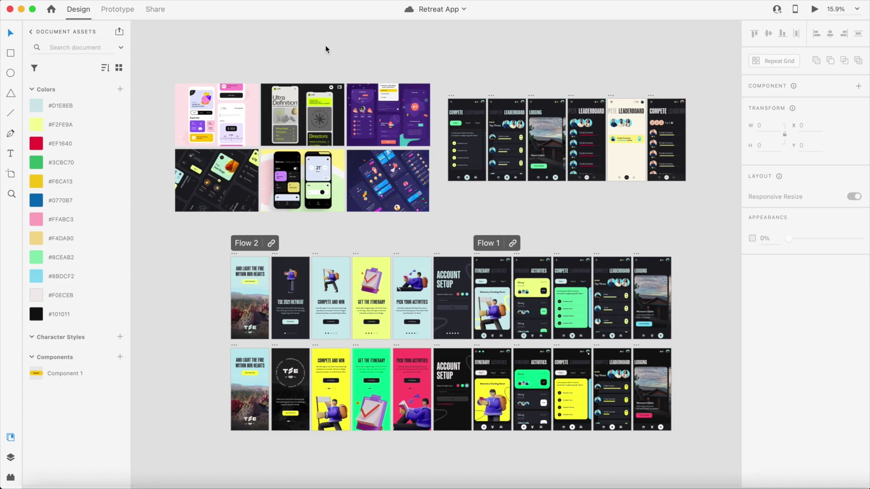
scroll(254, 74, up, 5)
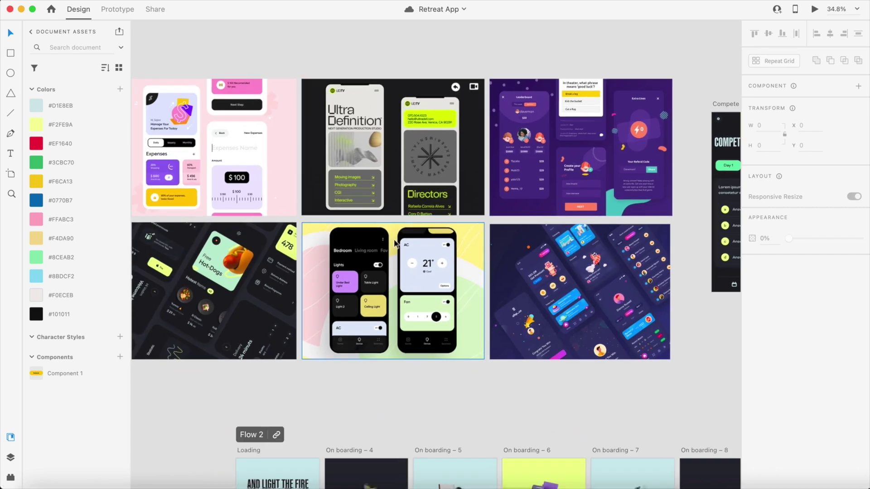
Pan from the Flow 2 onboarding and account setup artboards over to Compete, Leaderboard and Lodging.
scroll(411, 231, left, 2)
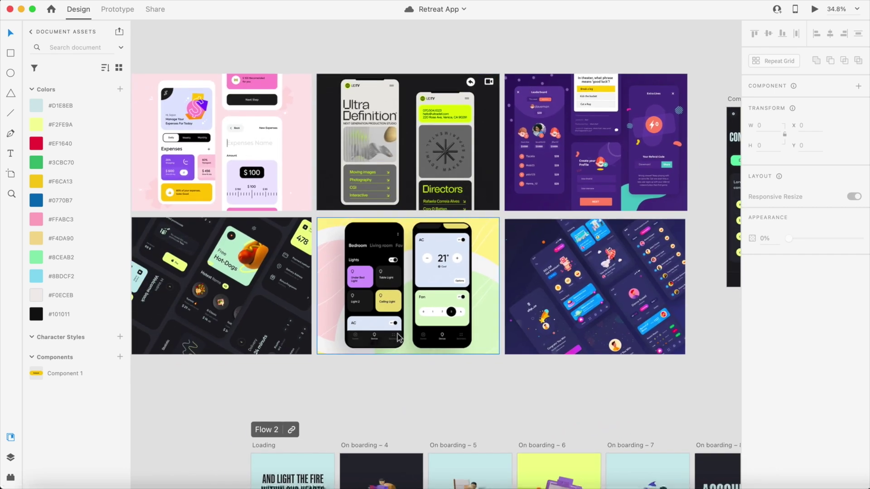
scroll(391, 322, down, 2)
scroll(369, 252, down, 5)
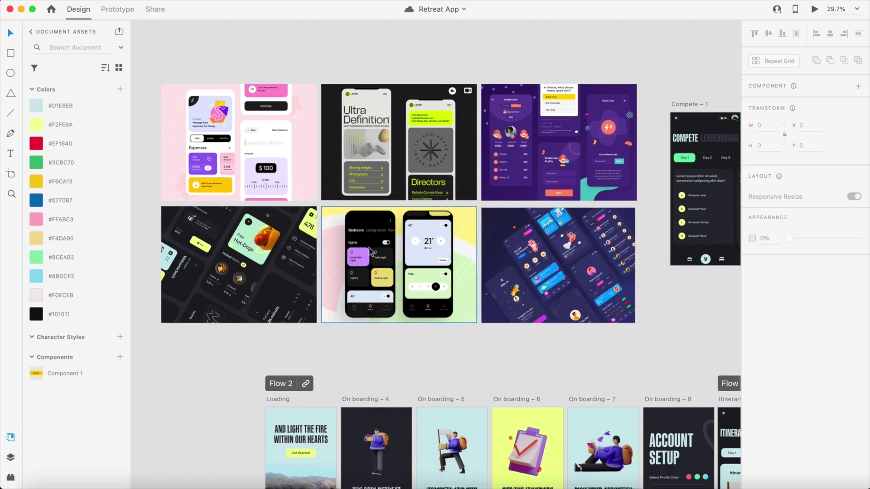
scroll(282, 272, down, 2)
scroll(284, 273, up, 4)
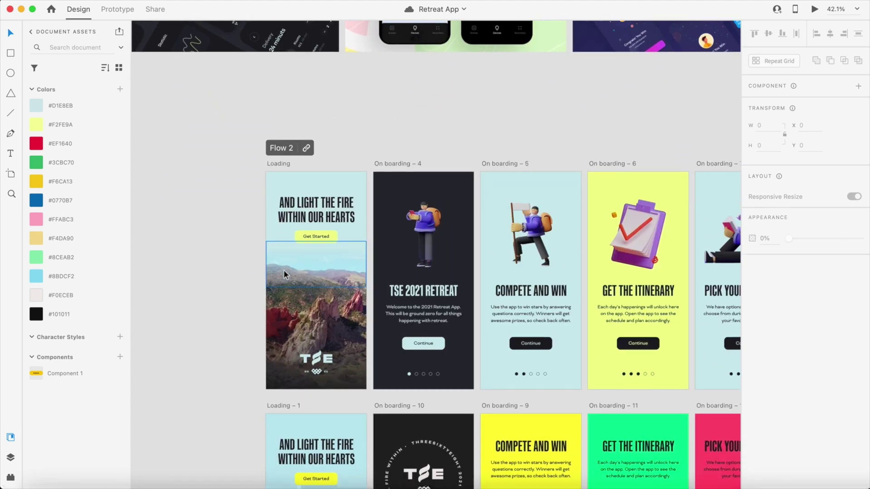
scroll(309, 314, right, 5)
scroll(308, 314, down, 1)
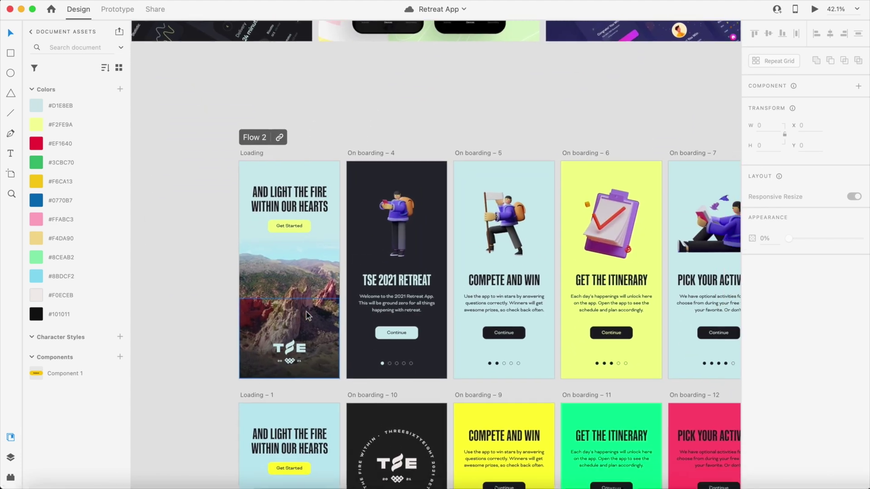
scroll(414, 316, right, 10)
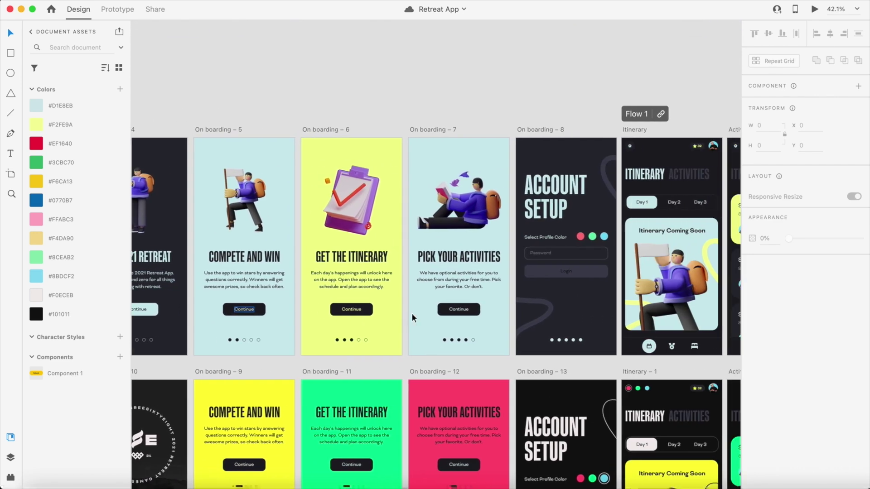
scroll(441, 242, up, 3)
scroll(441, 243, up, 3)
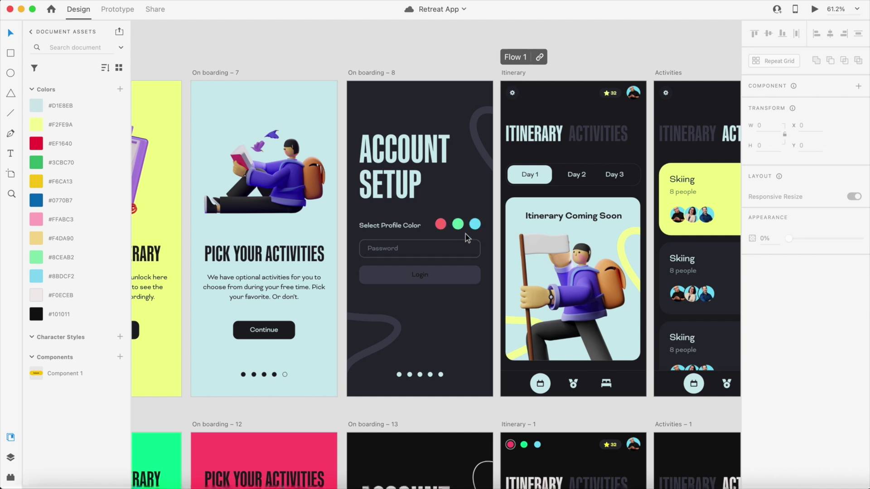
scroll(431, 363, right, 1)
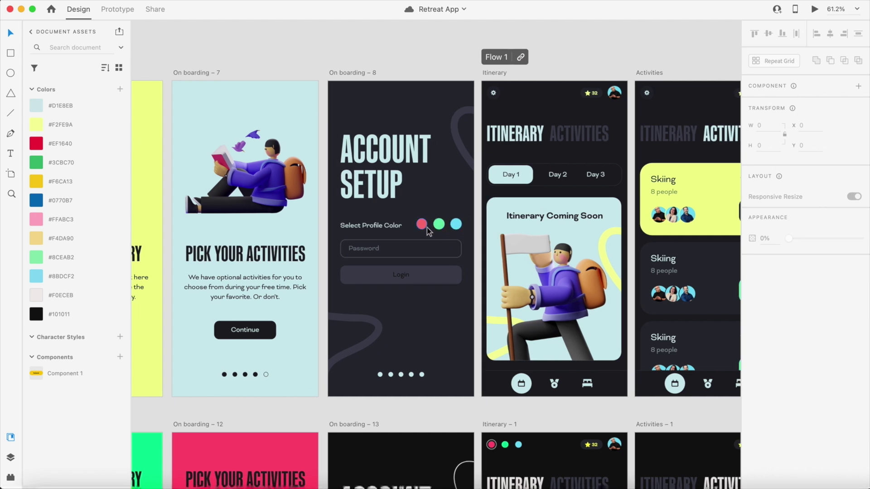
scroll(414, 286, right, 12)
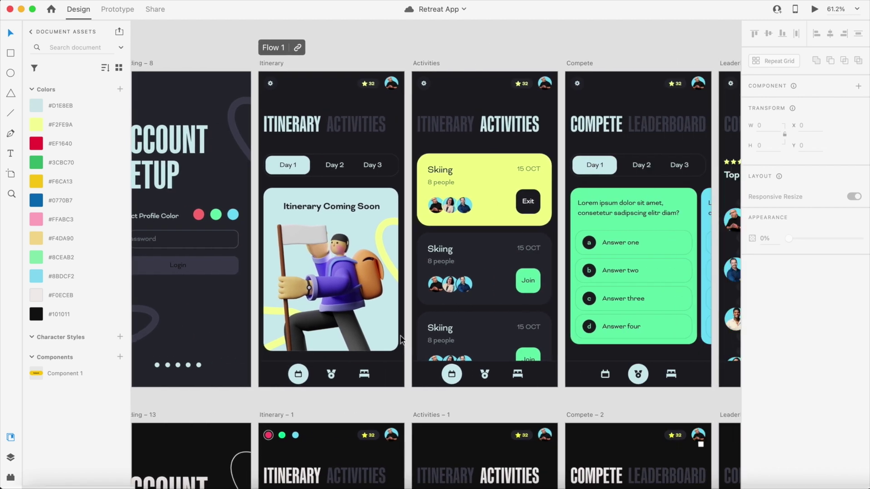
scroll(389, 305, right, 11)
scroll(388, 305, down, 1)
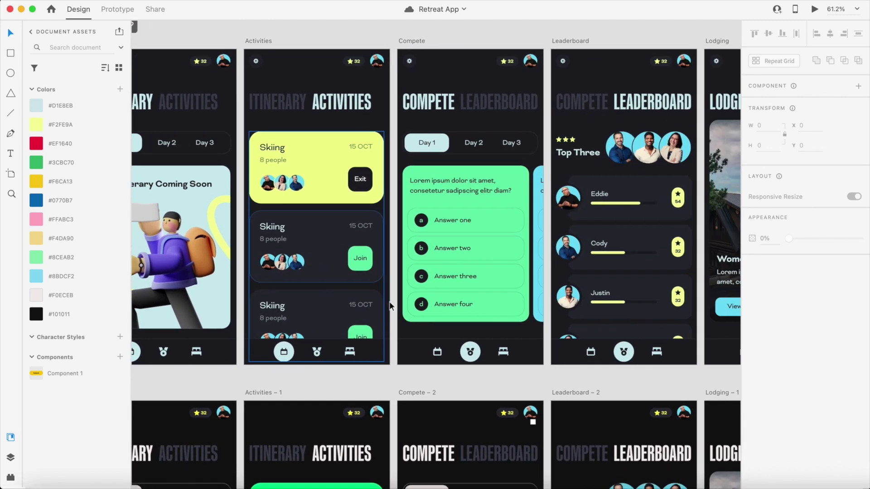
scroll(390, 307, right, 2)
scroll(475, 177, up, 5)
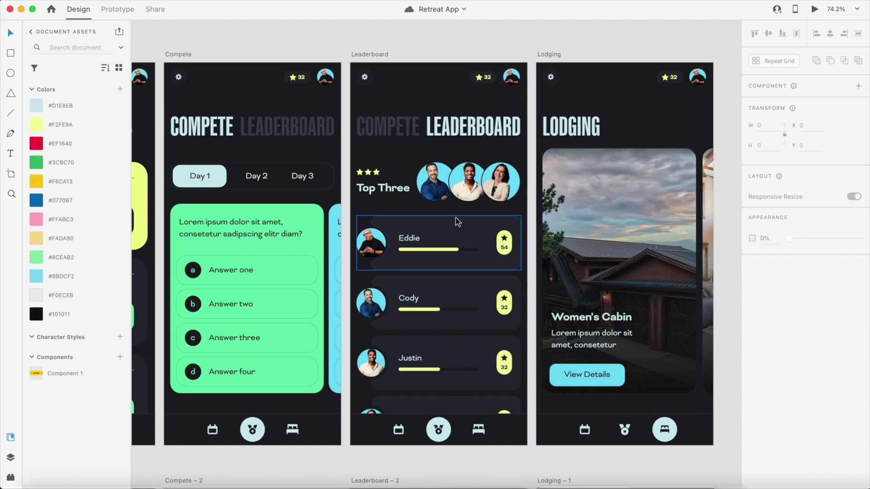
scroll(458, 222, down, 5)
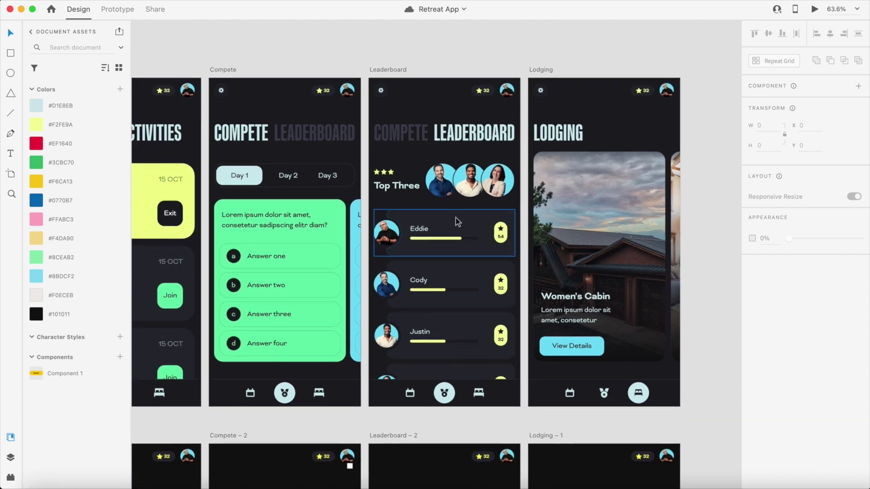
scroll(458, 221, down, 1)
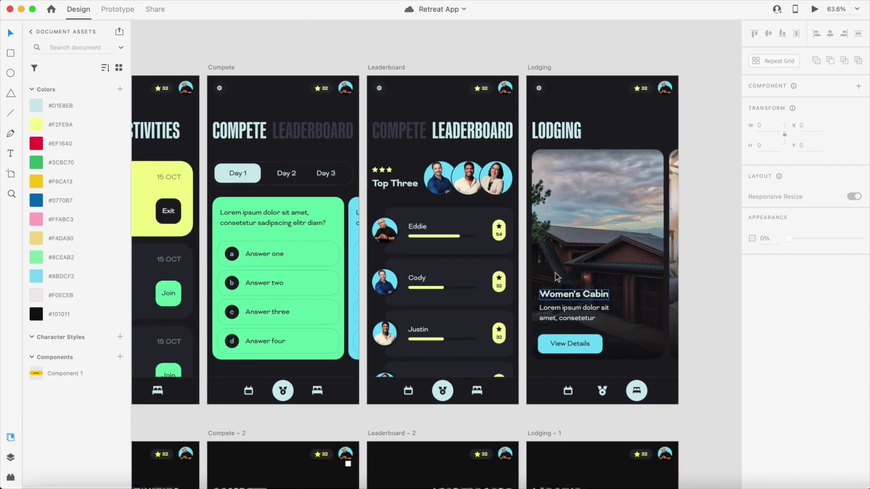
scroll(458, 222, down, 5)
scroll(556, 278, down, 3)
scroll(556, 279, left, 2)
scroll(453, 294, down, 4)
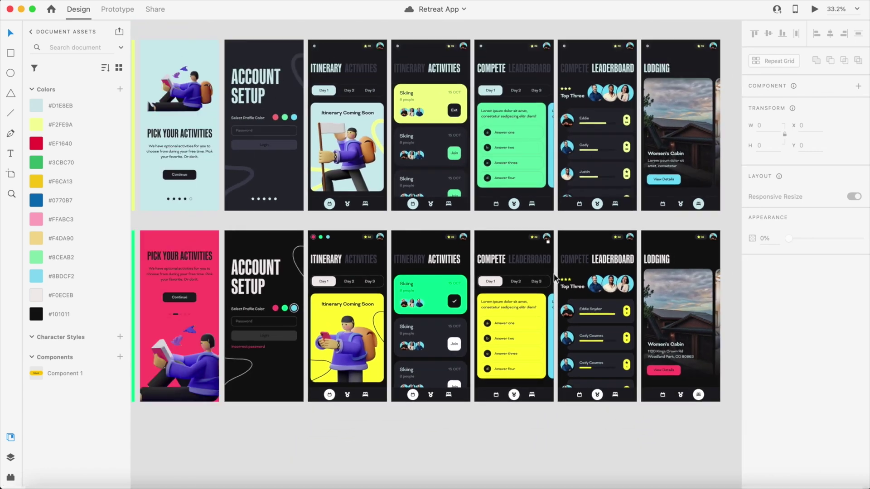
scroll(318, 351, up, 2)
scroll(366, 200, down, 3)
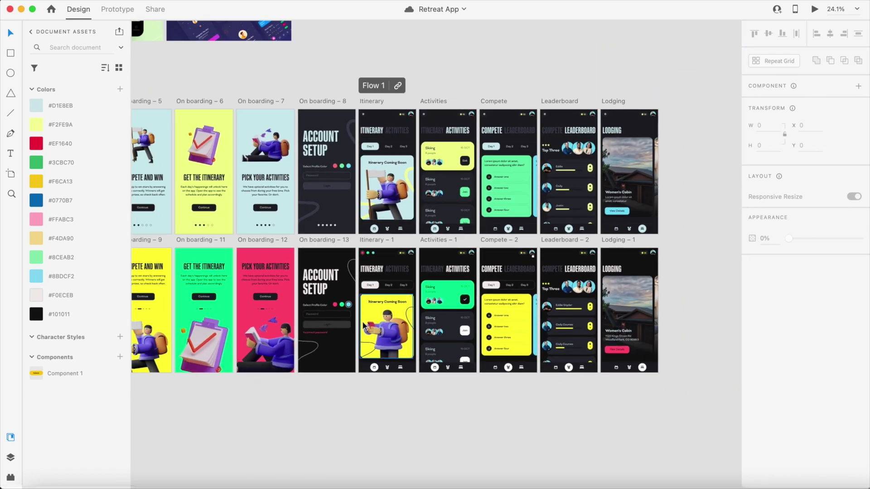
scroll(364, 325, left, 5)
scroll(311, 222, left, 4)
scroll(311, 222, down, 2)
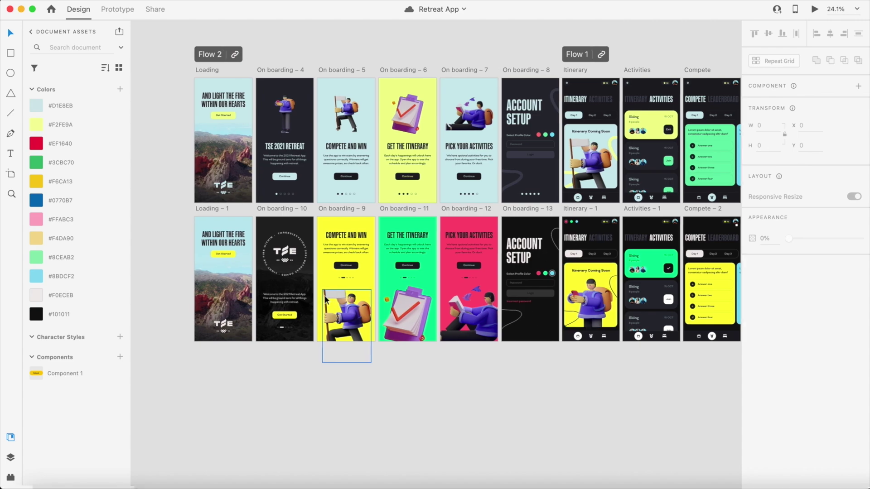
scroll(326, 299, left, 1)
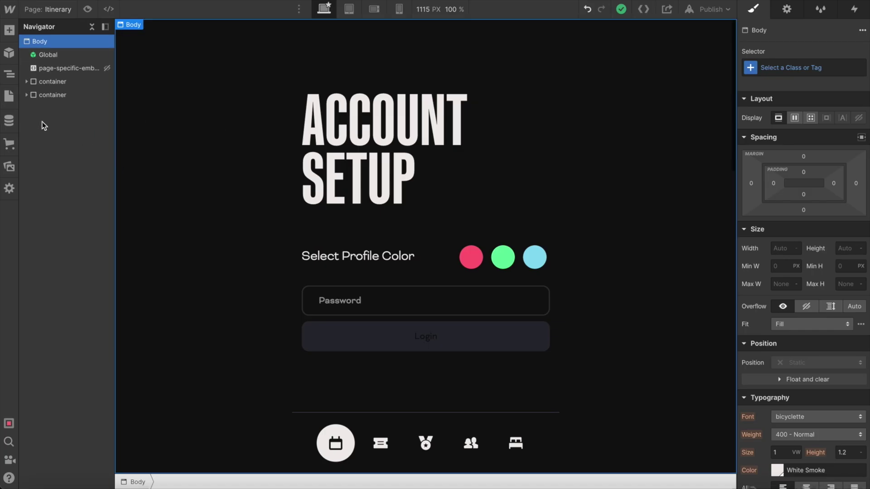
Open the last user's record in the Users collection and select its item ID.
click(9, 121)
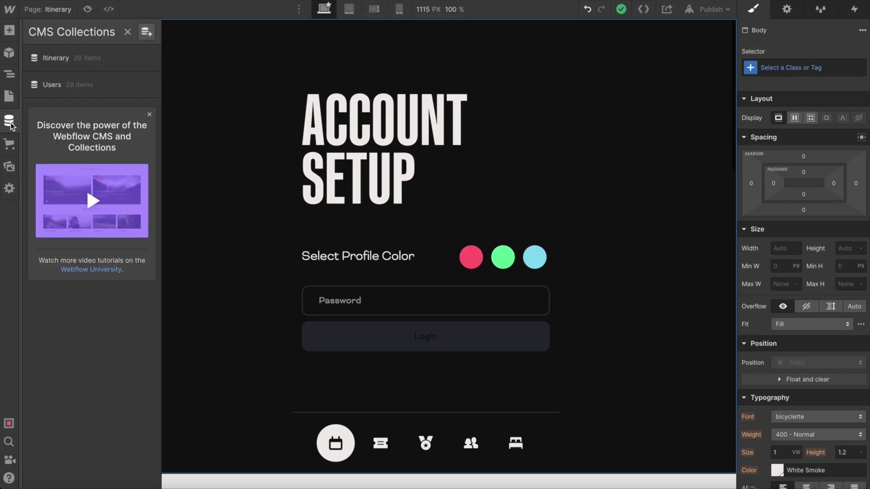
click(59, 84)
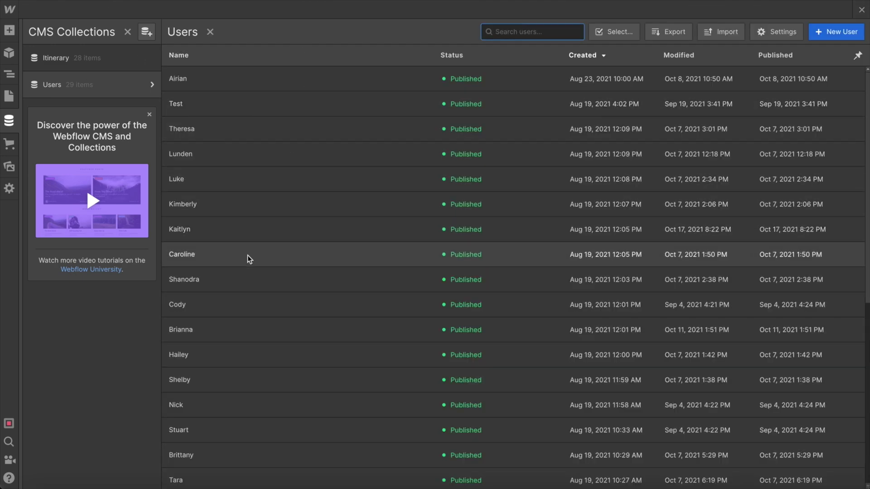
scroll(249, 263, down, 2)
scroll(236, 351, down, 5)
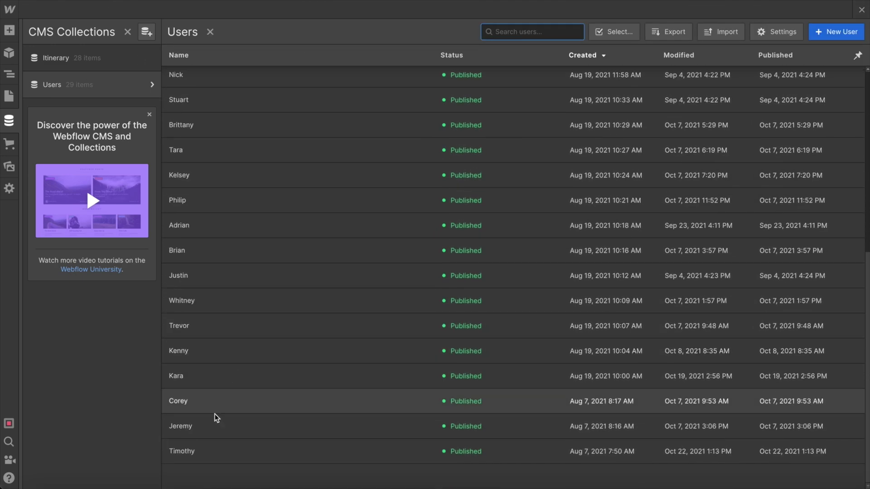
click(210, 451)
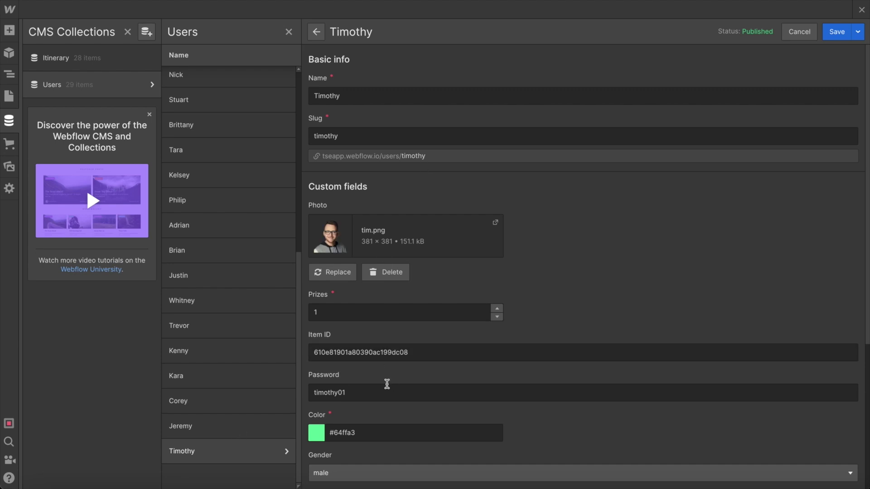
drag(387, 384, 312, 393)
scroll(530, 352, down, 1)
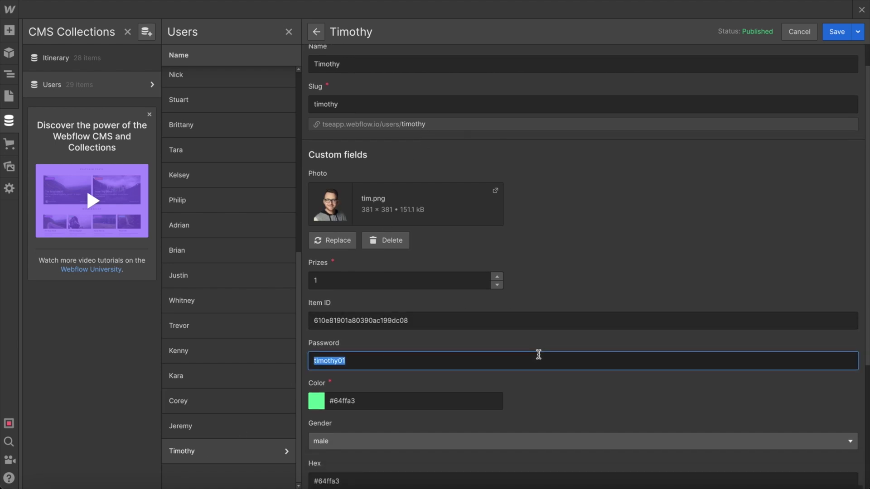
drag(452, 321, 253, 315)
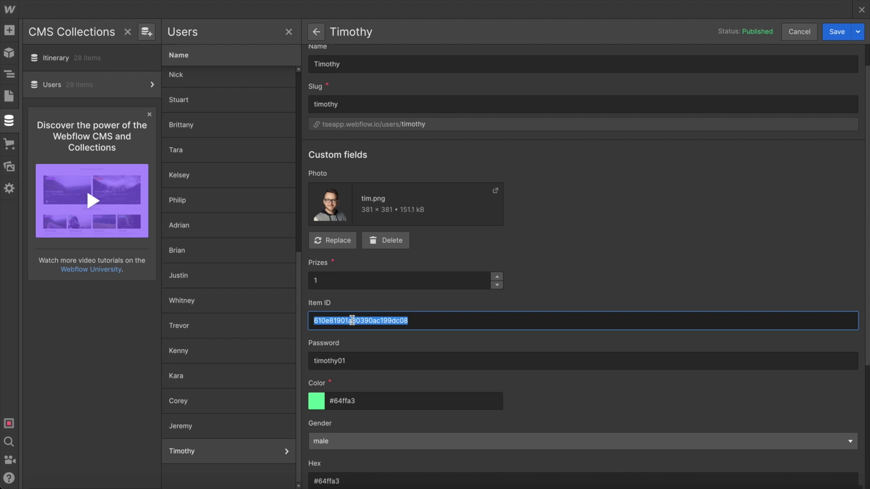
Check the user's prizes and activity choices unchanged, then open the password input's settings.
click(333, 282)
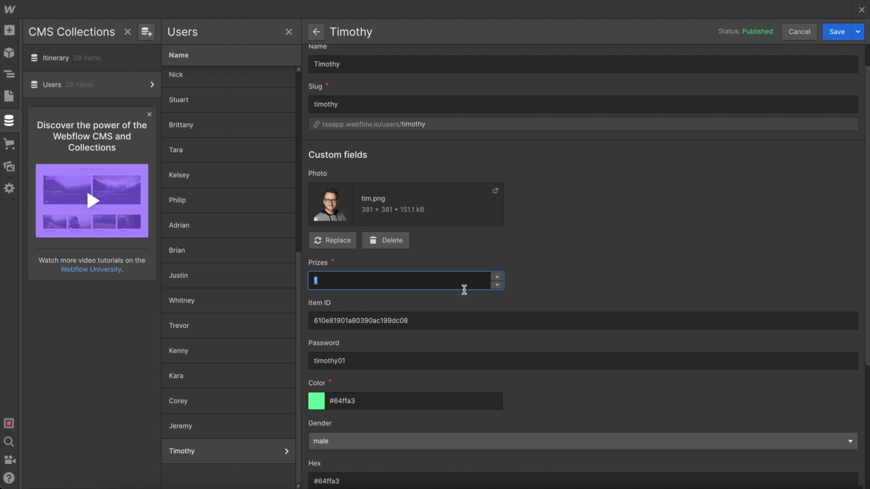
scroll(502, 292, down, 4)
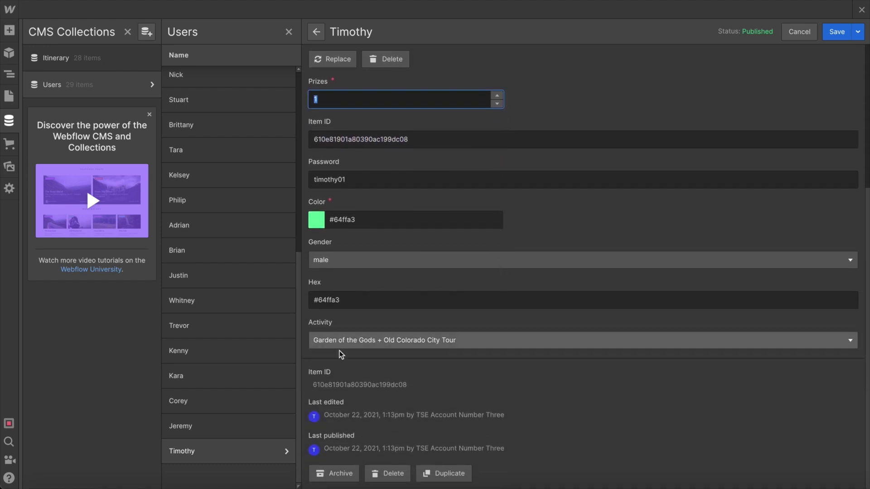
click(404, 340)
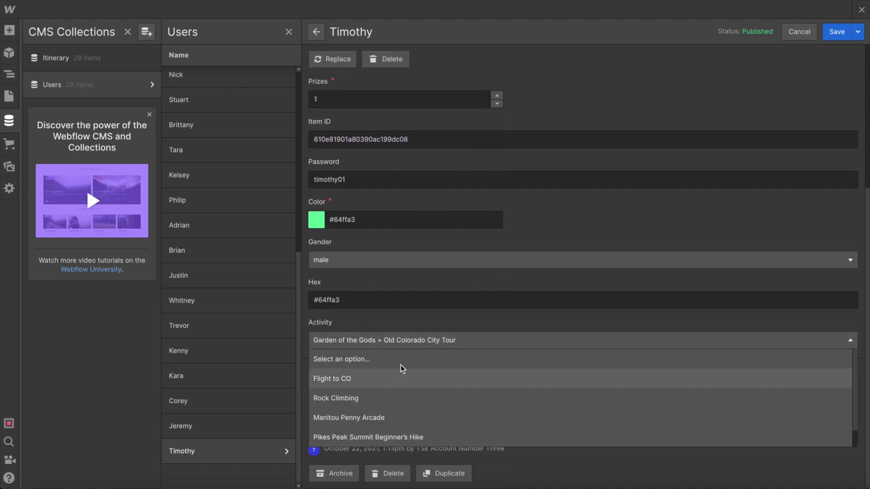
click(419, 326)
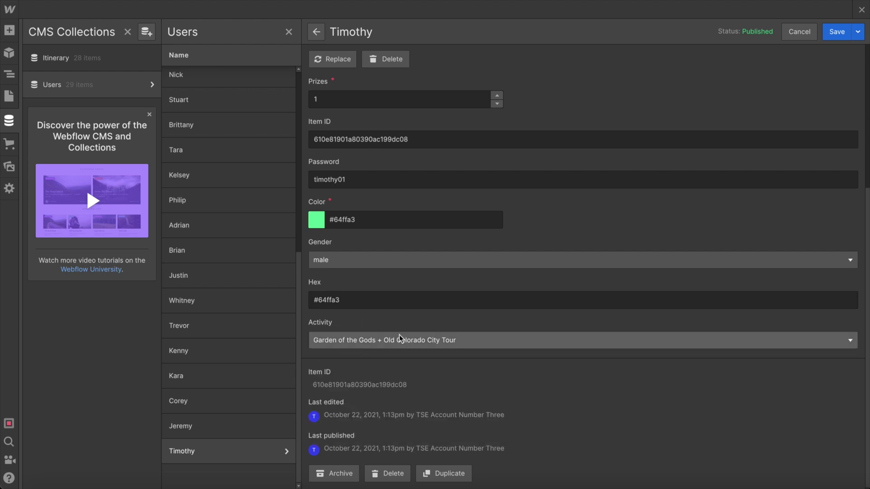
scroll(401, 338, up, 5)
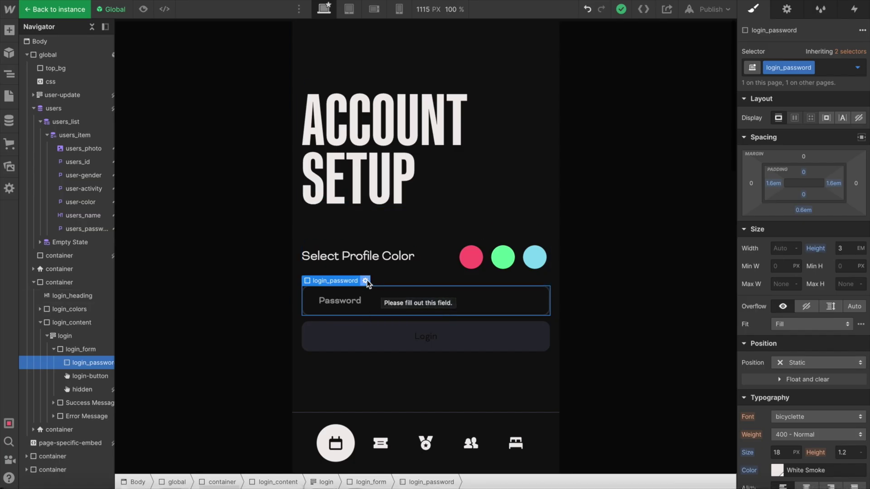
click(365, 281)
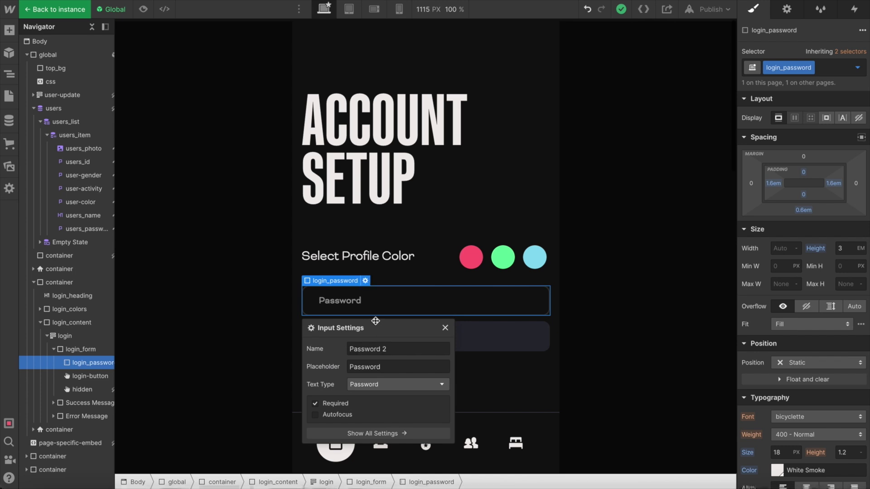
Set the Global component's hidden users list to Display Block, select users_password, and exit the symbol.
drag(376, 321, 583, 175)
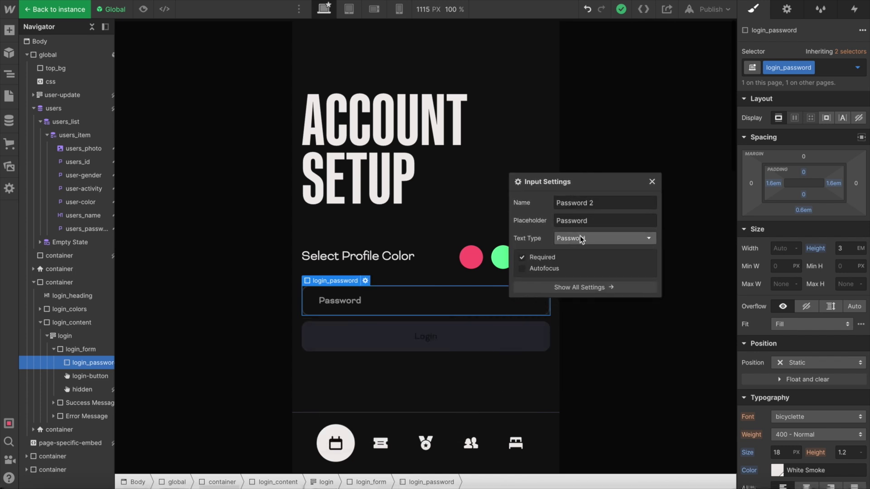
click(496, 91)
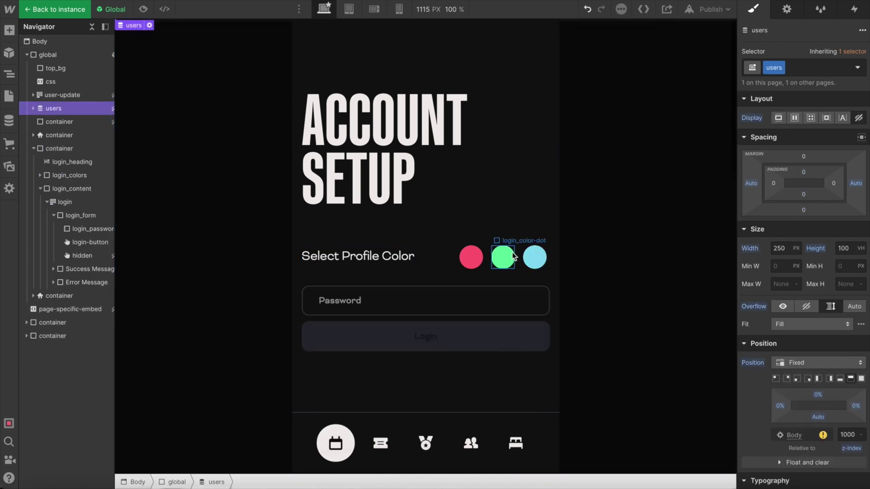
click(776, 118)
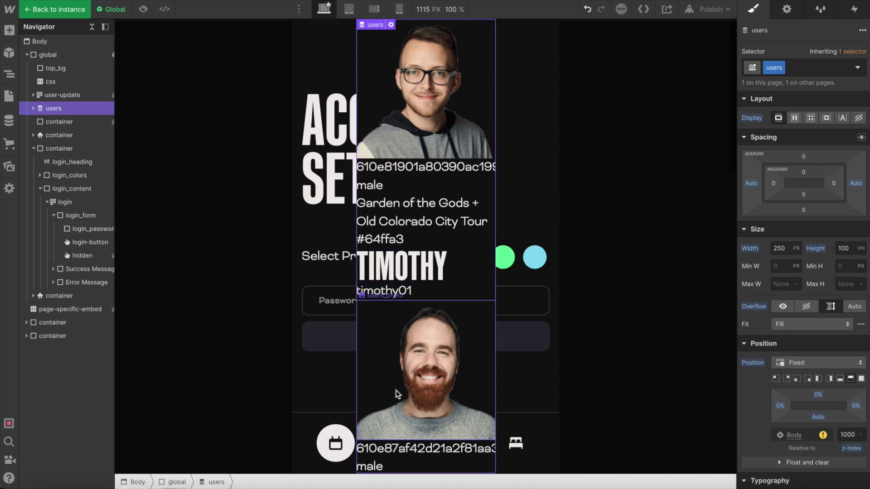
click(366, 295)
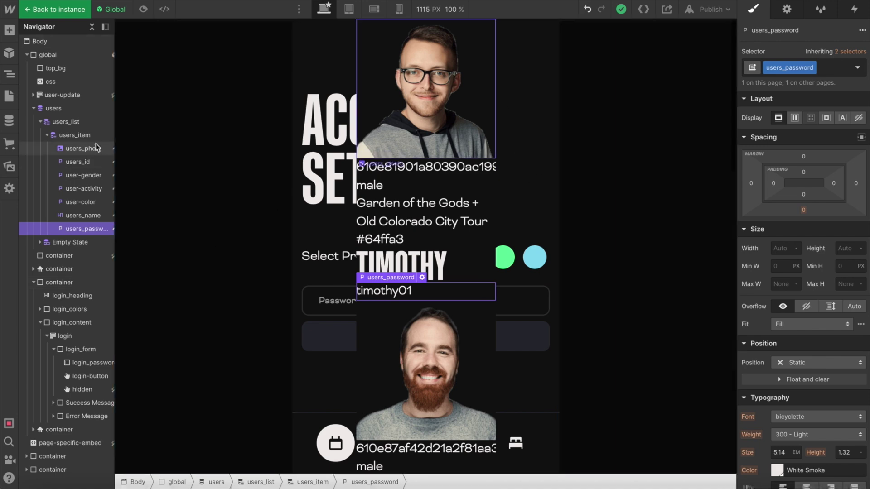
key(Escape)
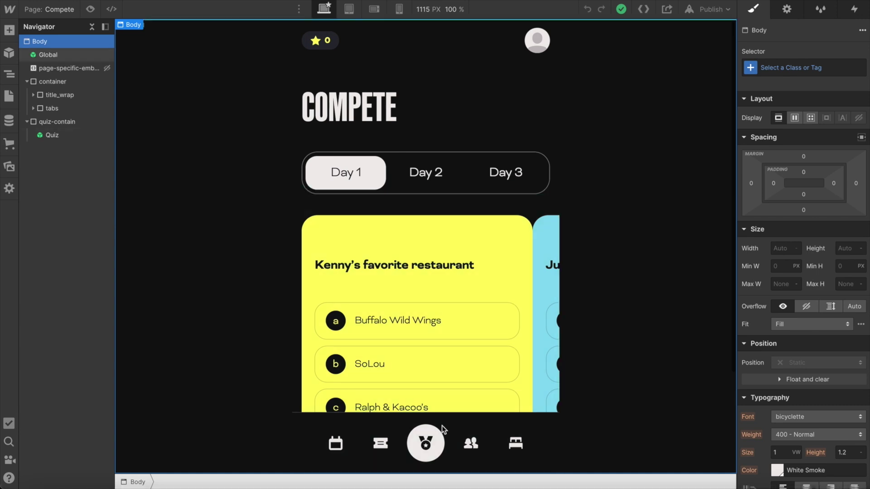
Select user-update inside the Global component, exit it, and reopen the user's CMS record.
double_click(80, 53)
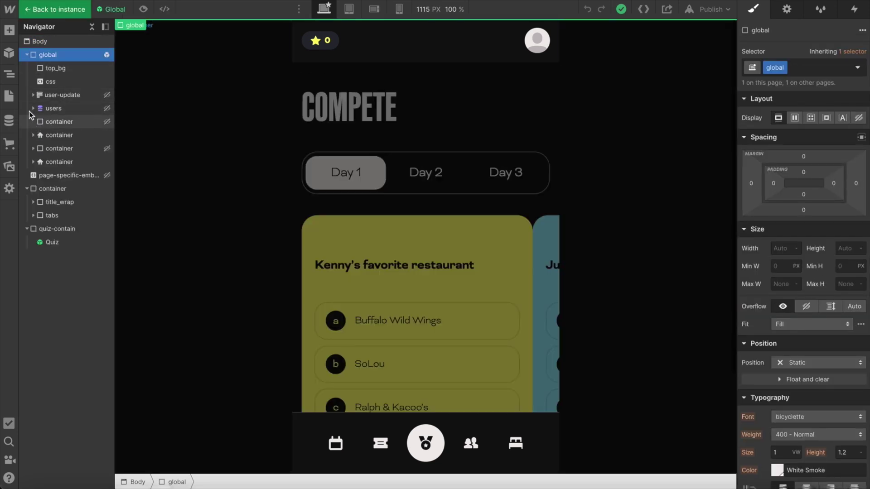
click(76, 94)
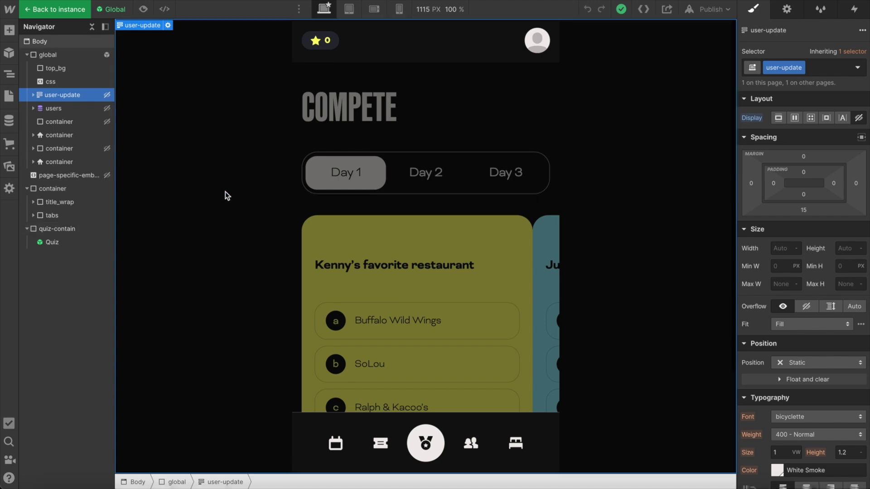
click(231, 140)
click(9, 120)
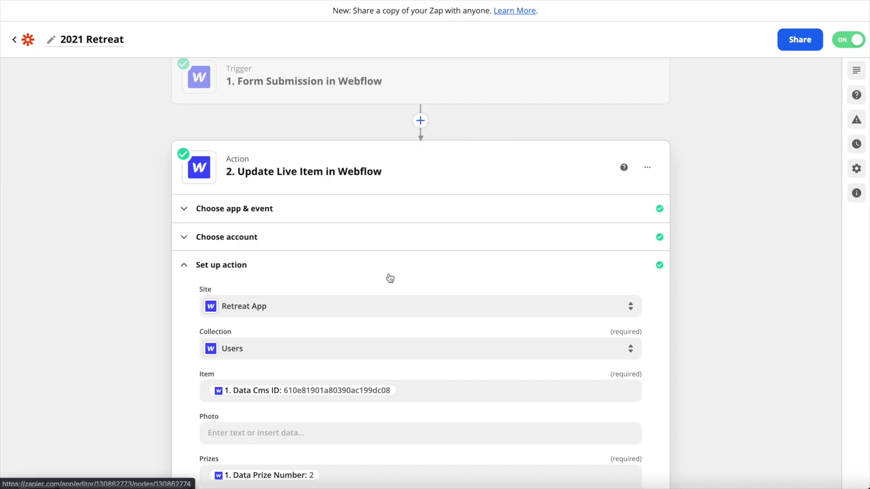
scroll(388, 272, down, 5)
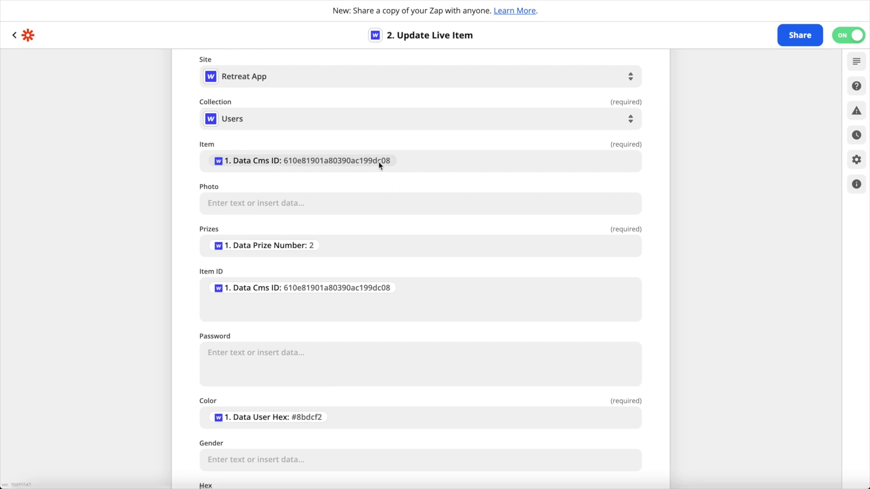
scroll(388, 270, down, 1)
scroll(387, 271, down, 6)
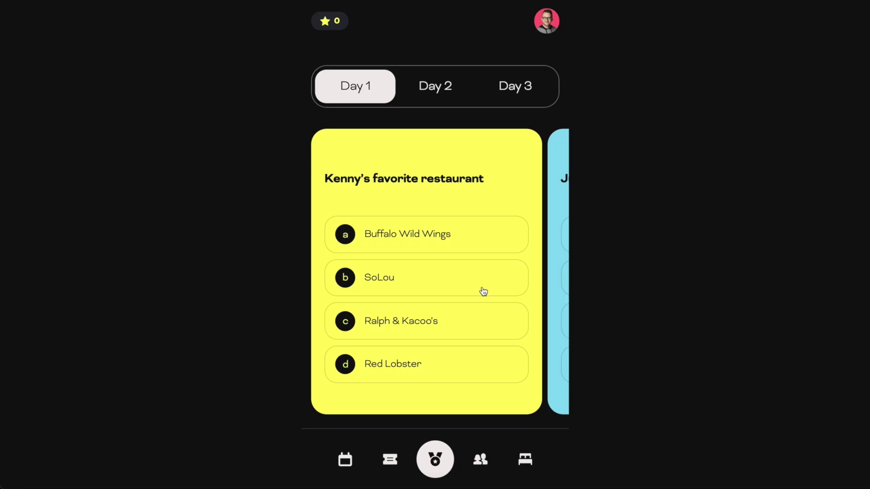
Answer SoLou for the favorite restaurant question and the last option for the football question.
click(457, 281)
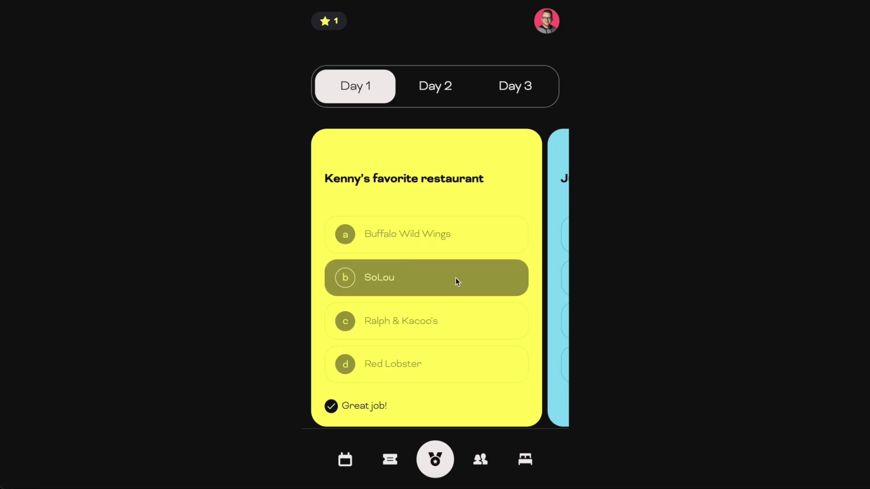
drag(504, 167, 392, 163)
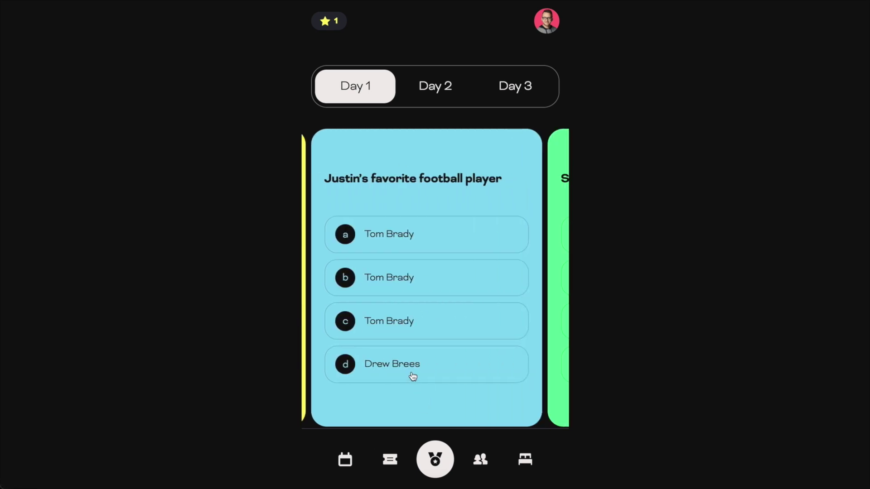
click(412, 376)
Open the leaderboard and scroll to find the current user listed with 2 stars.
click(480, 462)
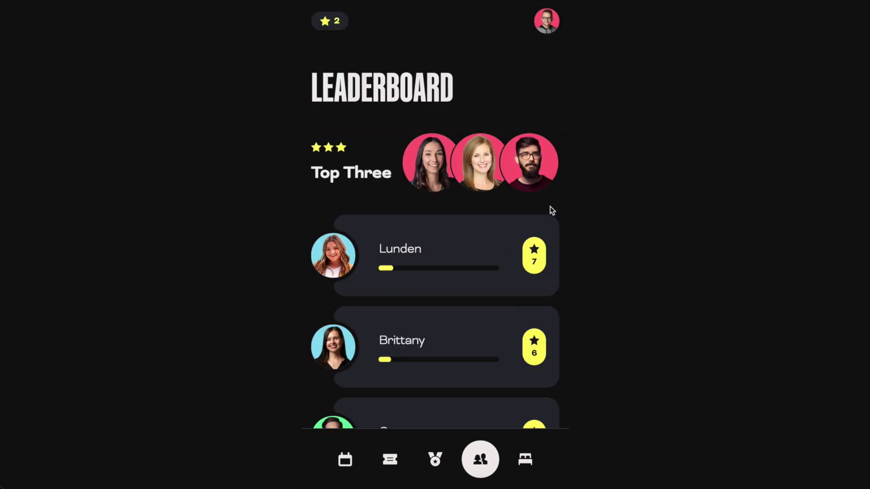
scroll(594, 227, down, 10)
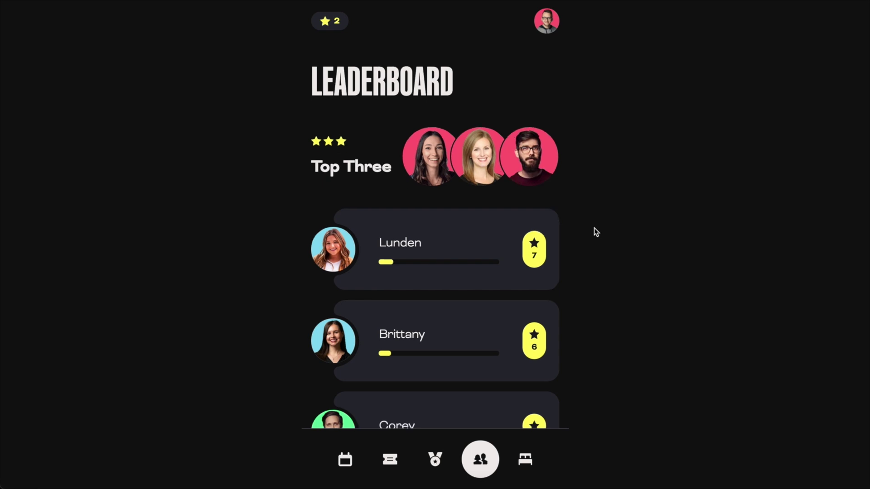
scroll(594, 227, down, 5)
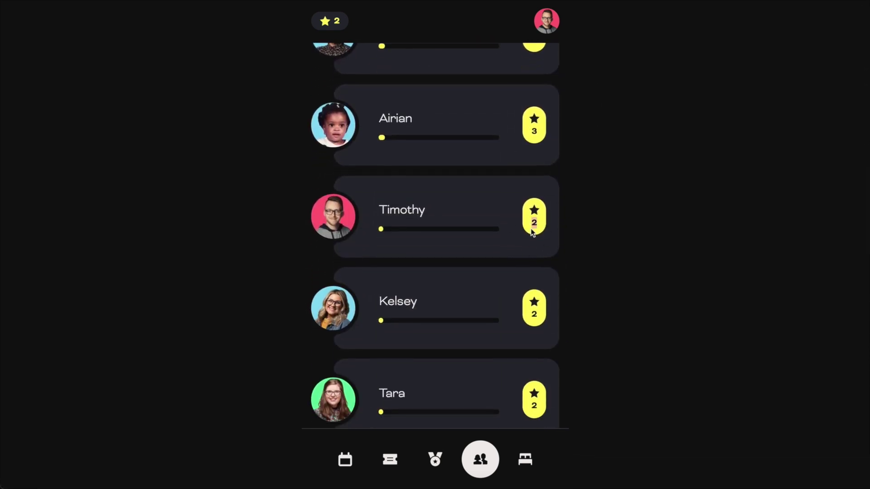
click(541, 227)
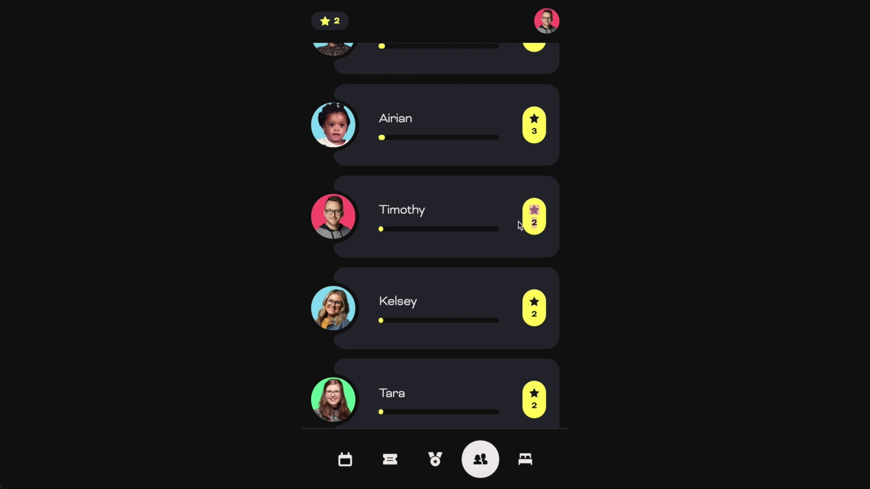